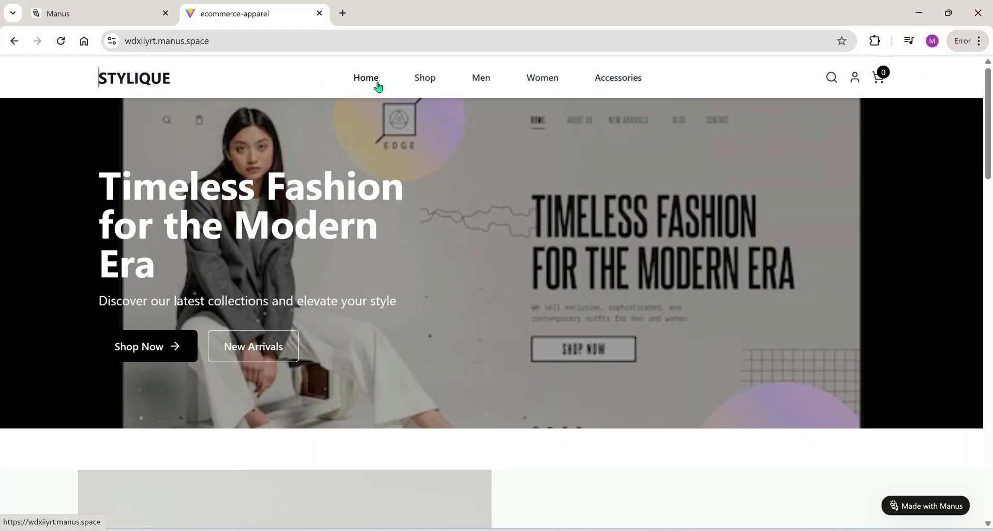
# Filter the STYLIQUE products by T-shirts, Polo Shirts and White, then view all products
pyautogui.click(610, 79)
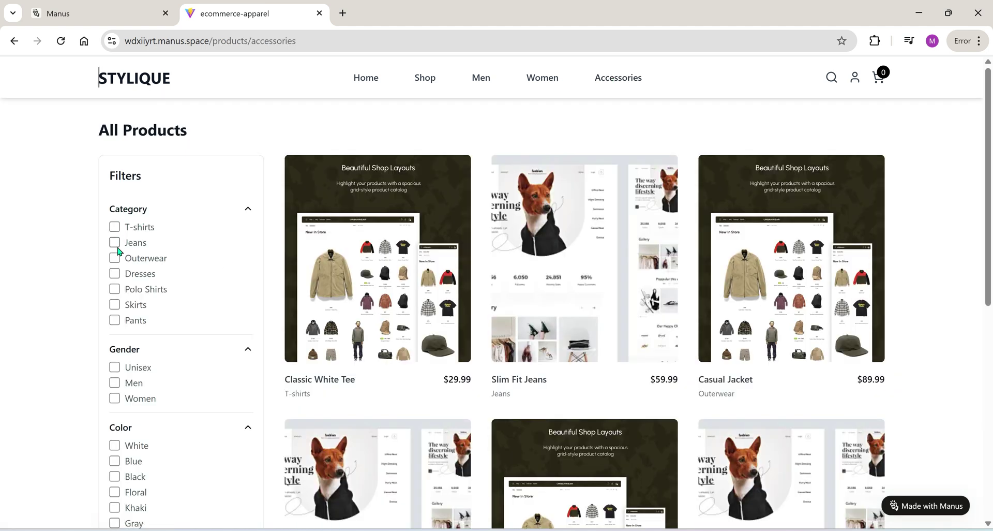
pyautogui.click(115, 227)
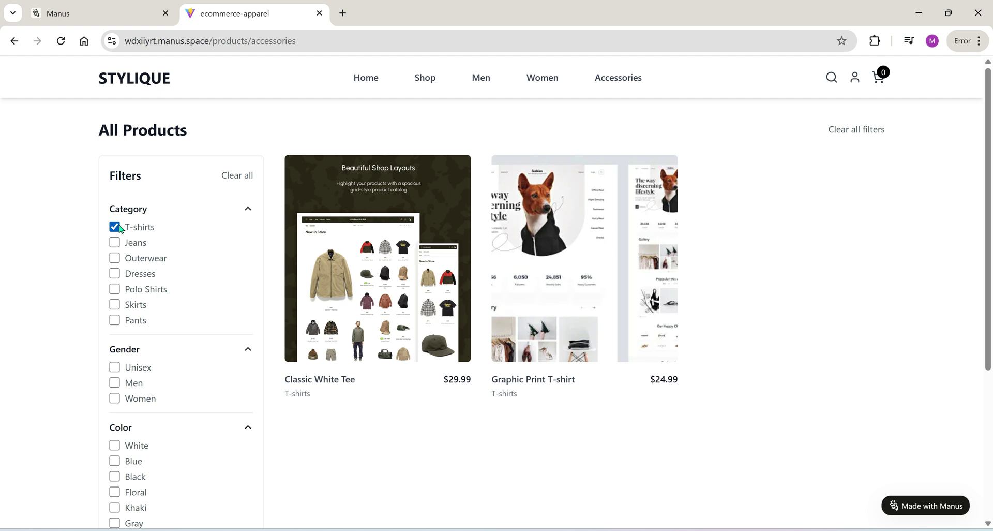
pyautogui.click(115, 292)
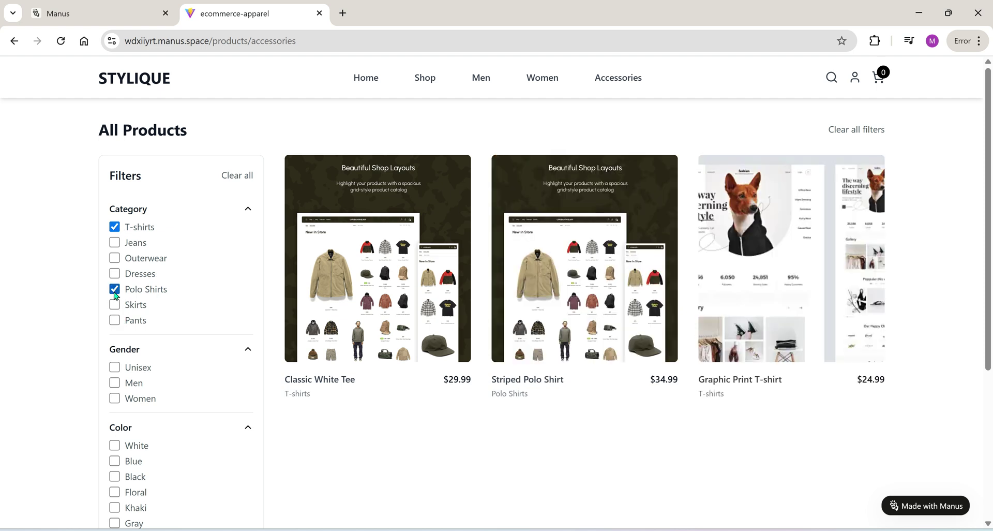
pyautogui.click(115, 446)
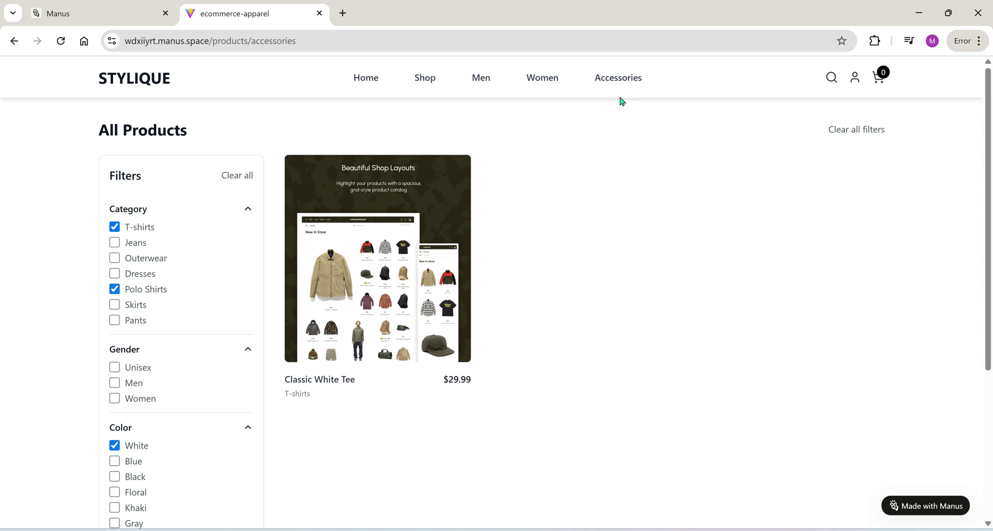
pyautogui.click(433, 81)
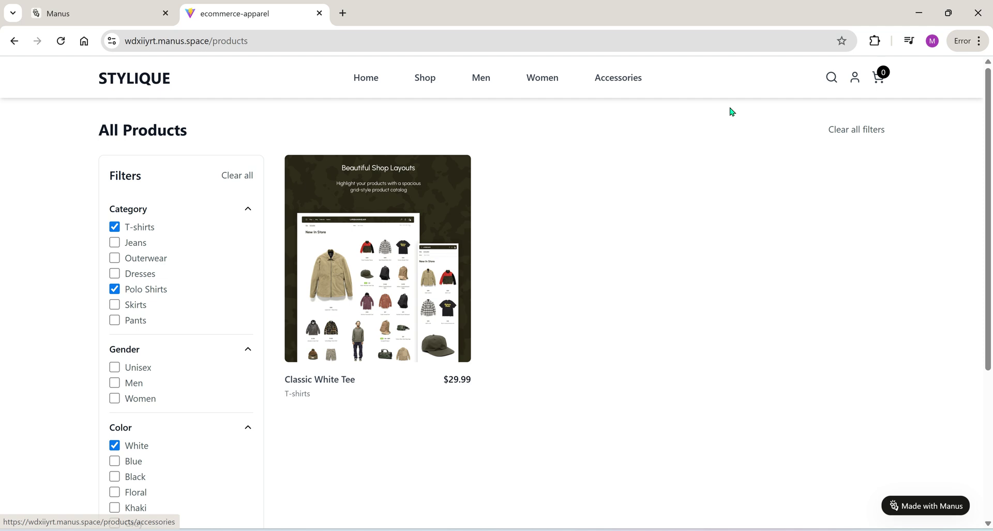
# Raise the Classic White Tee cart quantity to 3 and return to the home page
pyautogui.click(879, 80)
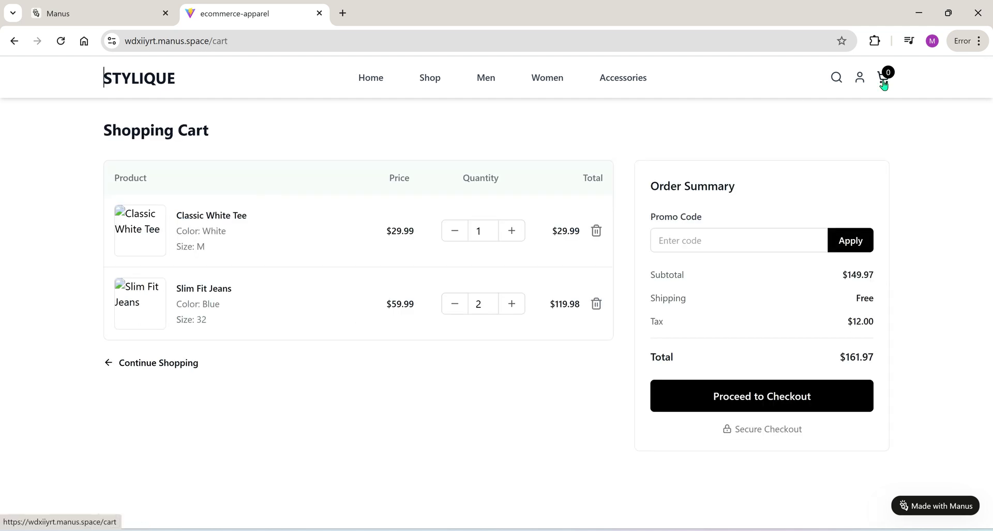
pyautogui.click(511, 237)
pyautogui.click(511, 236)
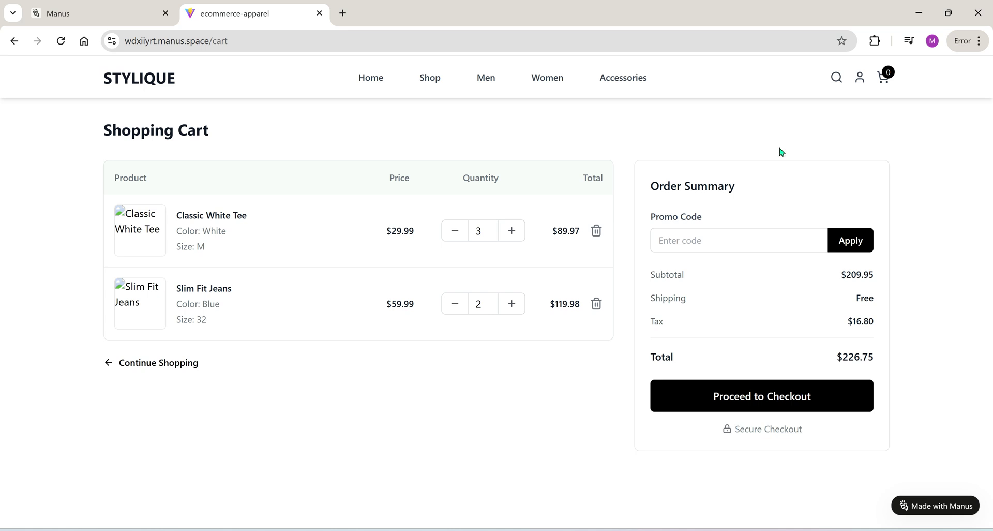
pyautogui.click(139, 76)
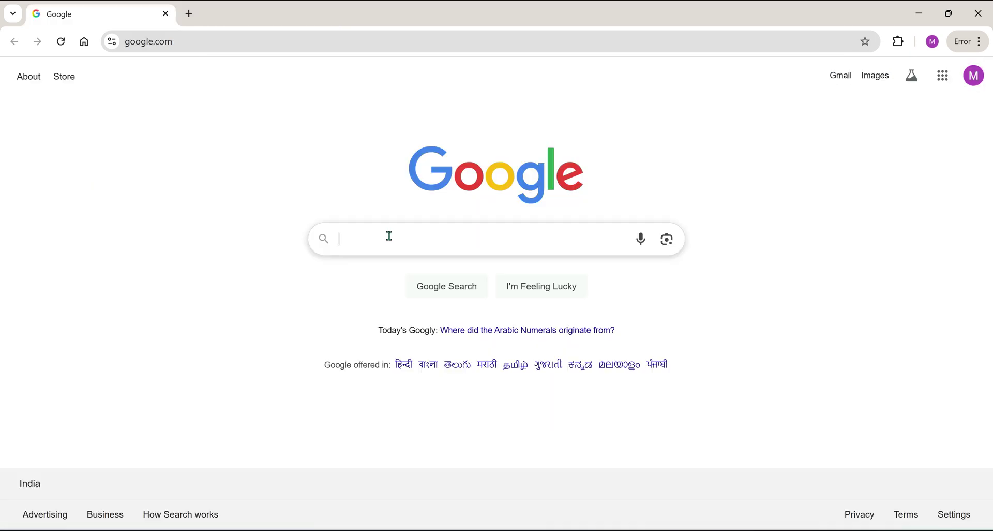
# Search Google for 'manus ai'
pyautogui.click(389, 236)
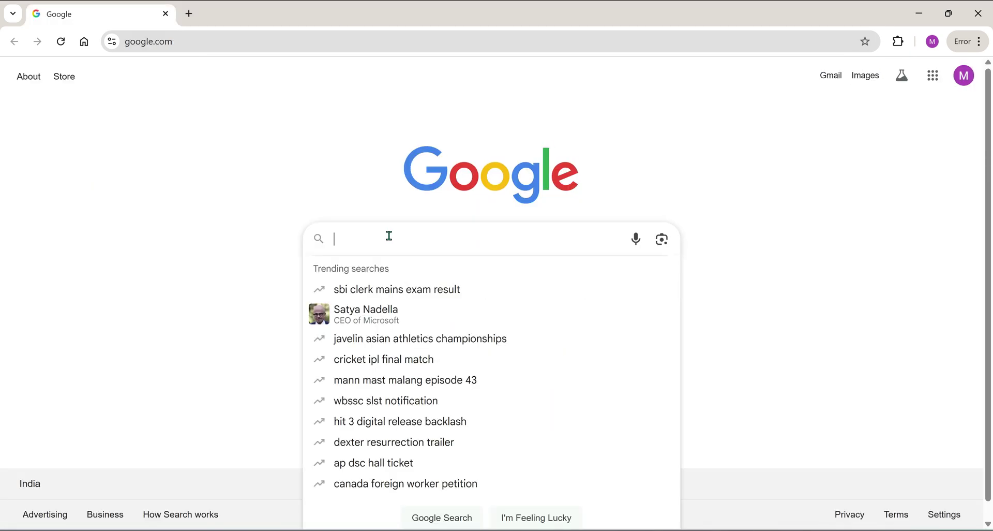
pyautogui.write('manus ai')
pyautogui.press('Return')
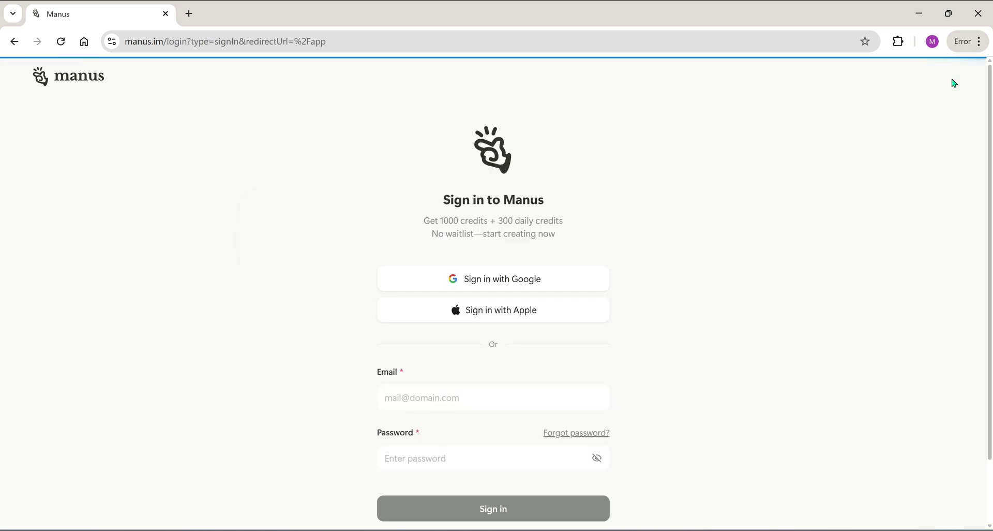
# Sign in to Manus with Google and submit the SMS phone verification code
pyautogui.click(509, 283)
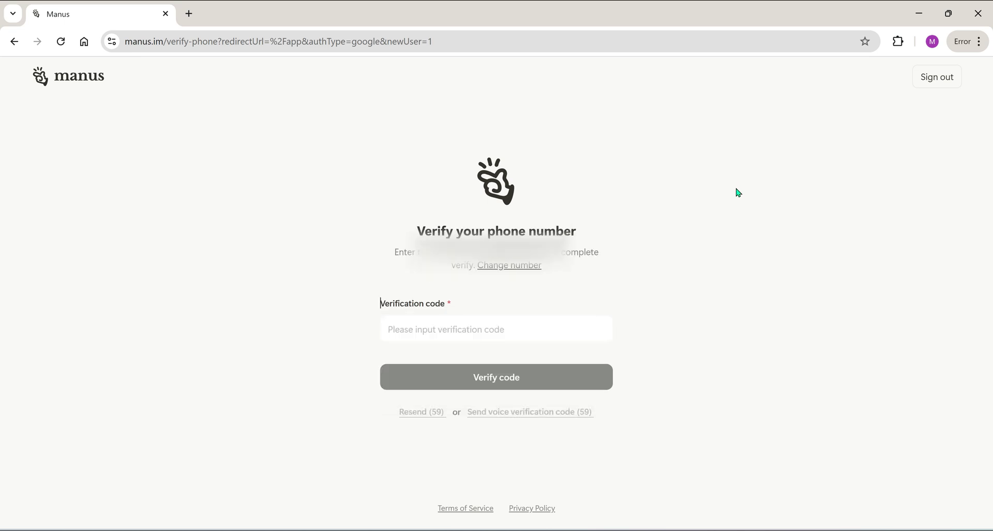
pyautogui.click(538, 332)
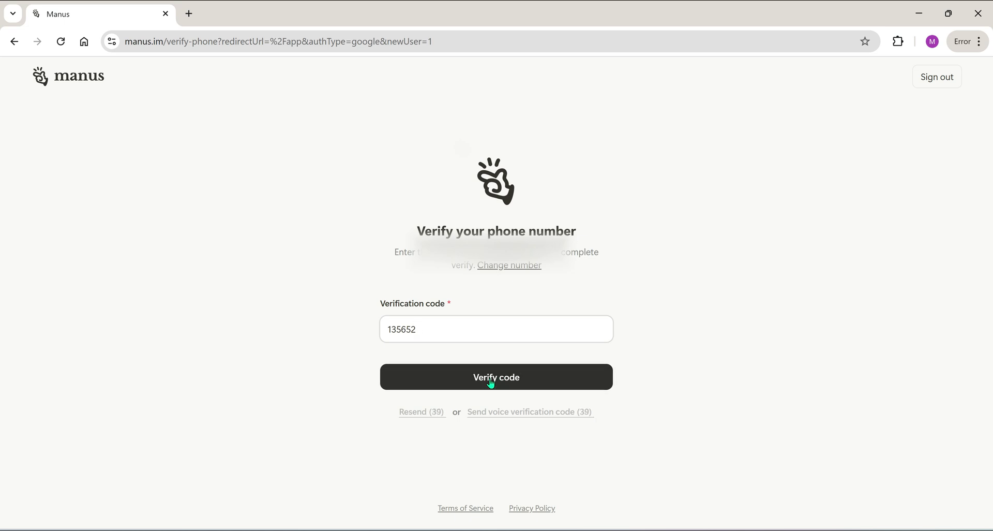
pyautogui.click(491, 384)
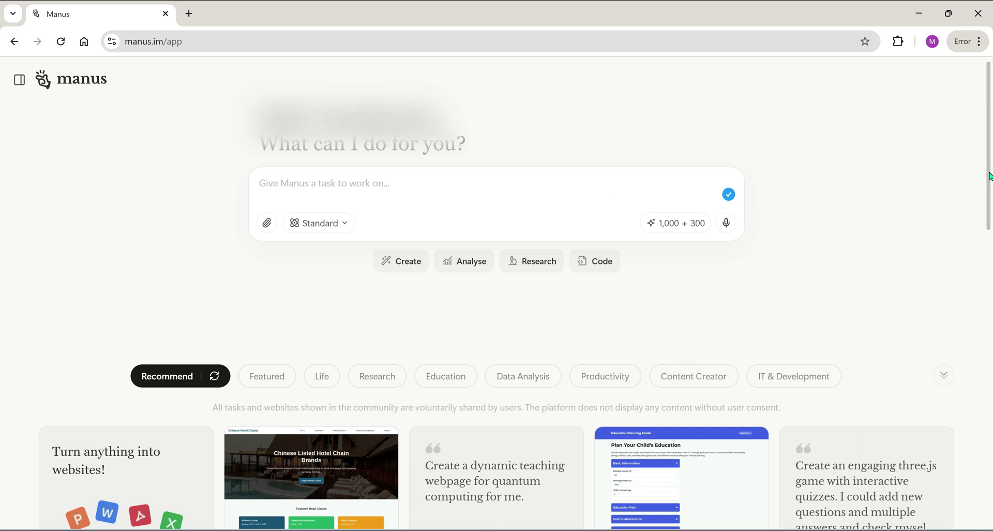
pyautogui.moveTo(989, 176); pyautogui.dragTo(989, 213)
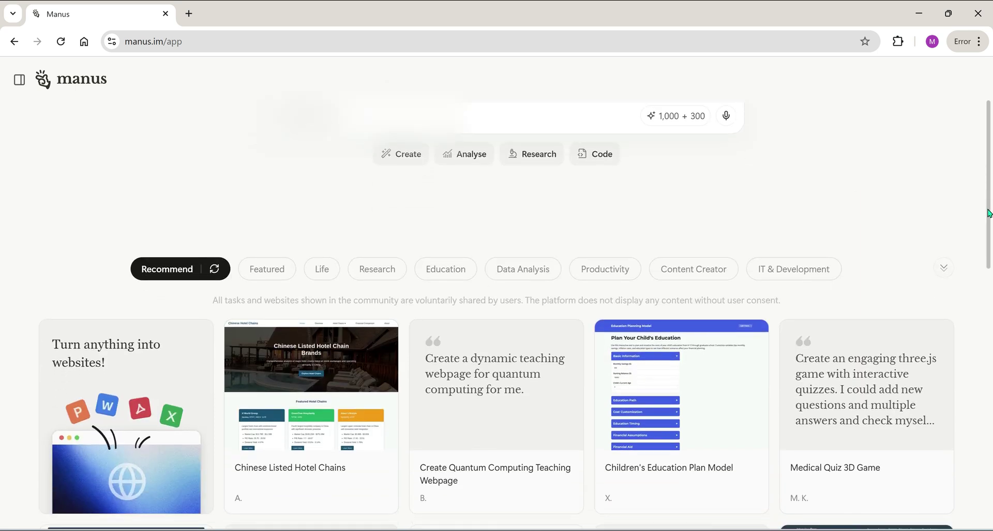
pyautogui.scroll(-2, 989, 231)
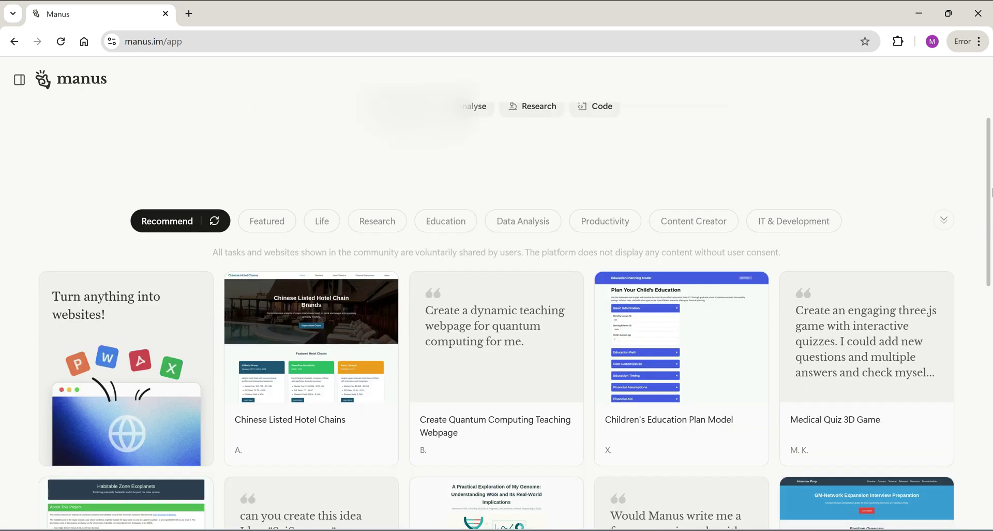
pyautogui.scroll(3, 990, 192)
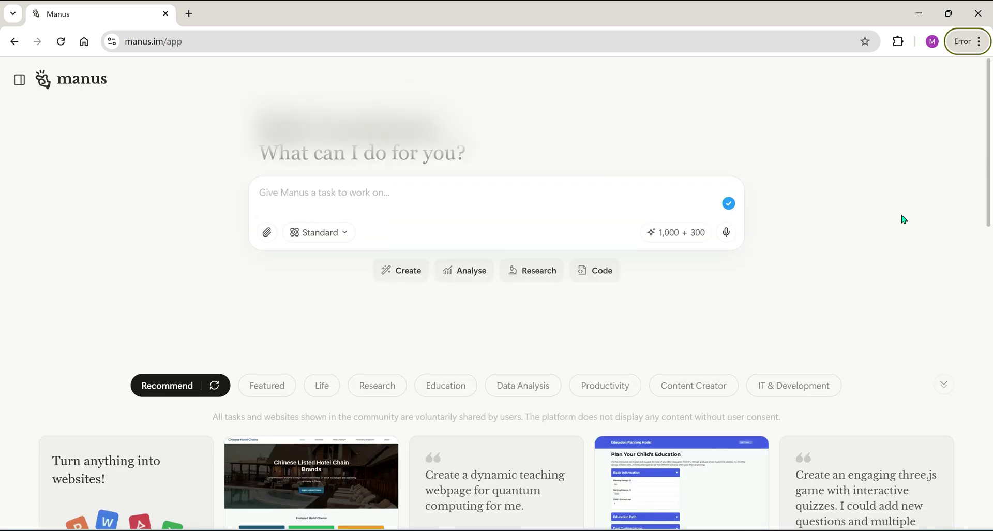
pyautogui.moveTo(989, 164); pyautogui.dragTo(989, 303)
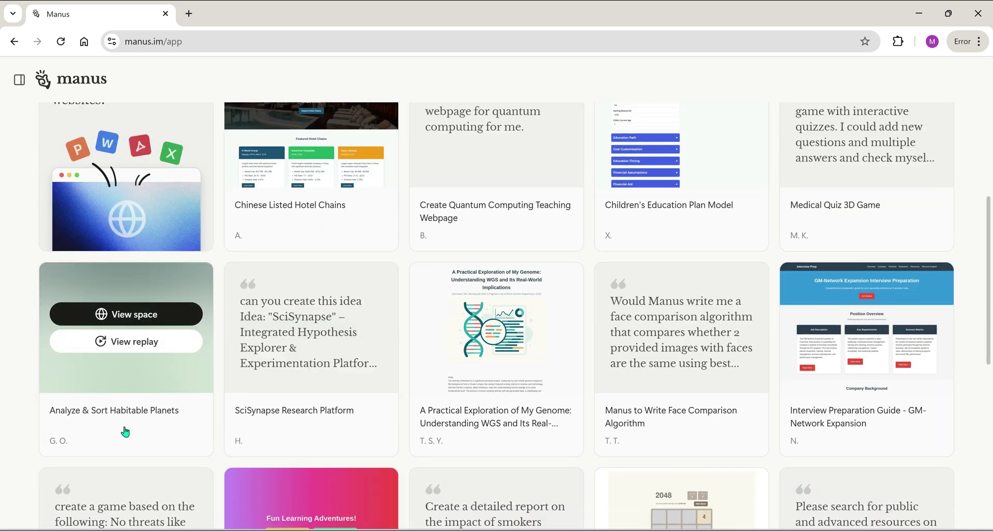
pyautogui.moveTo(311, 175)
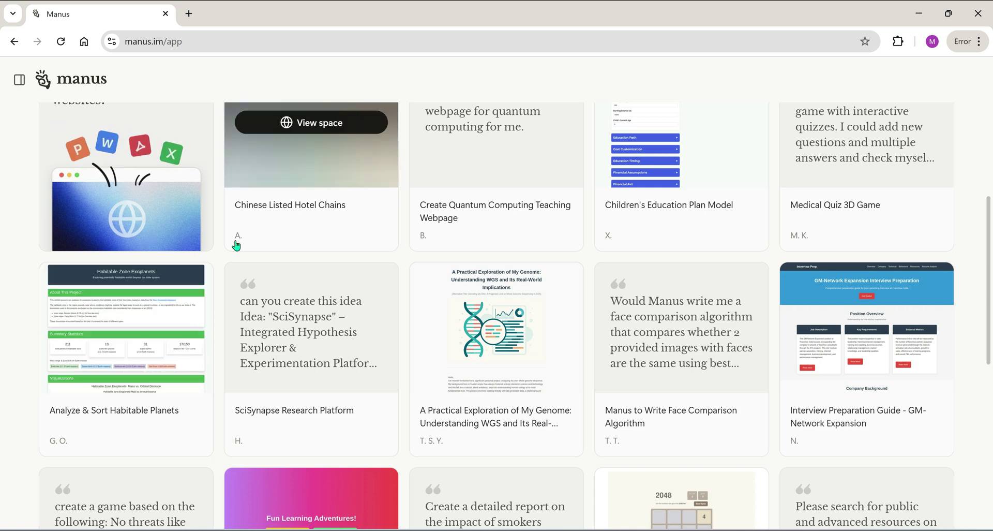
pyautogui.scroll(-1, 989, 267)
pyautogui.scroll(-1, 989, 274)
pyautogui.scroll(-2, 989, 289)
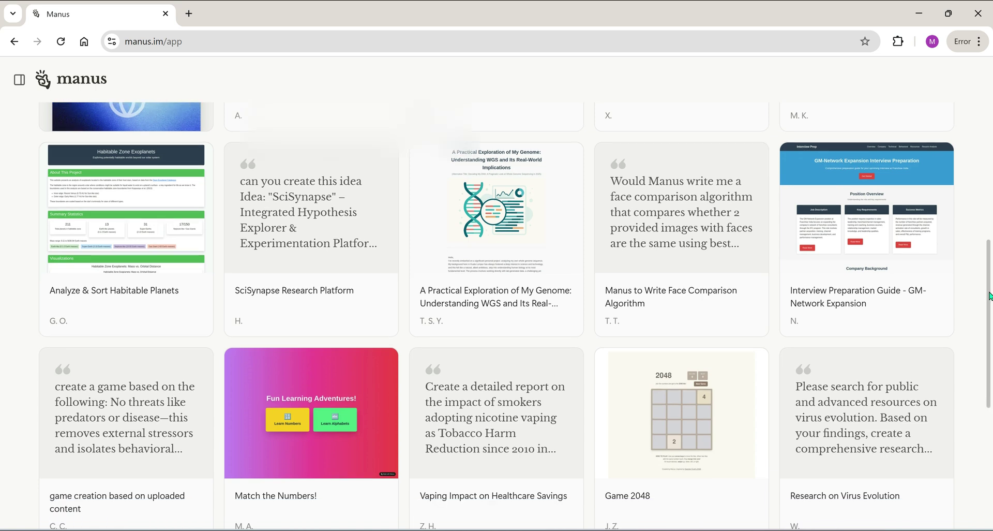
pyautogui.scroll(3, 988, 290)
pyautogui.scroll(7, 989, 233)
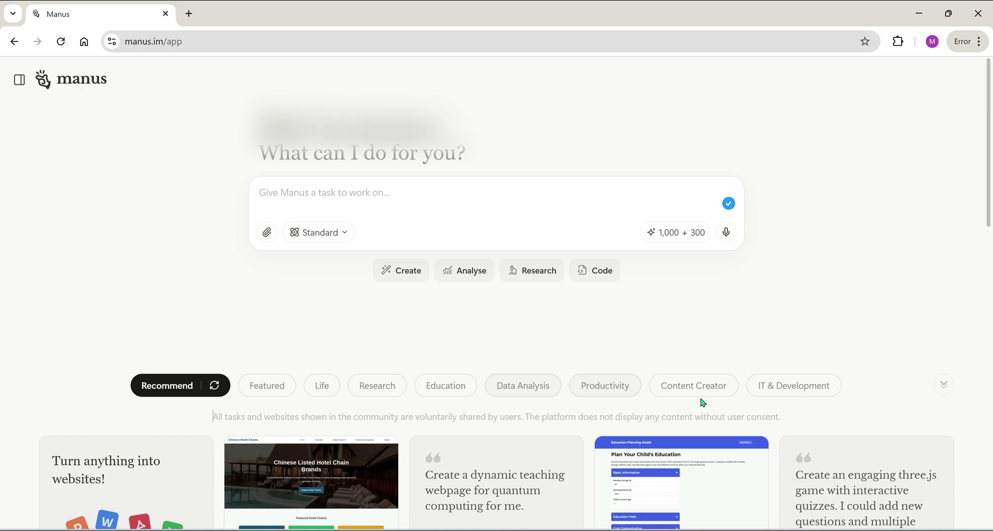
# Type a prompt for a stylish apparel site with collections, product pages, cart and secure checkout
pyautogui.click(600, 281)
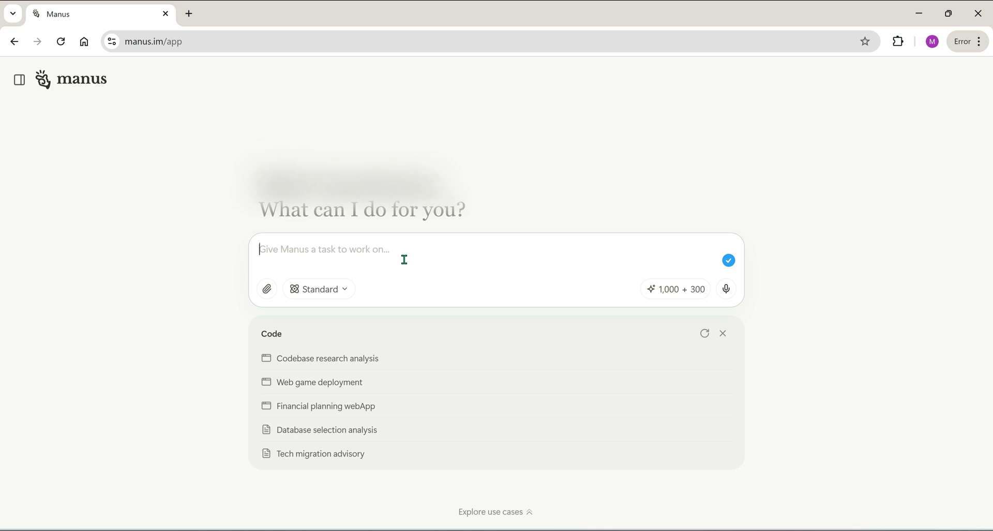
pyautogui.write('Create amodre')
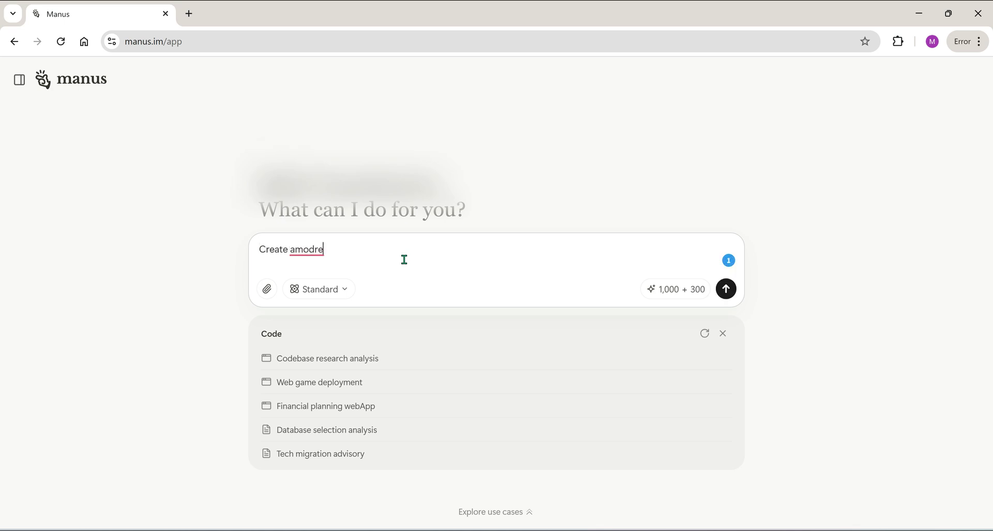
pyautogui.press('BackSpace')
pyautogui.press('BackSpace')
pyautogui.press('BackSpace')
pyautogui.write('and stylish')
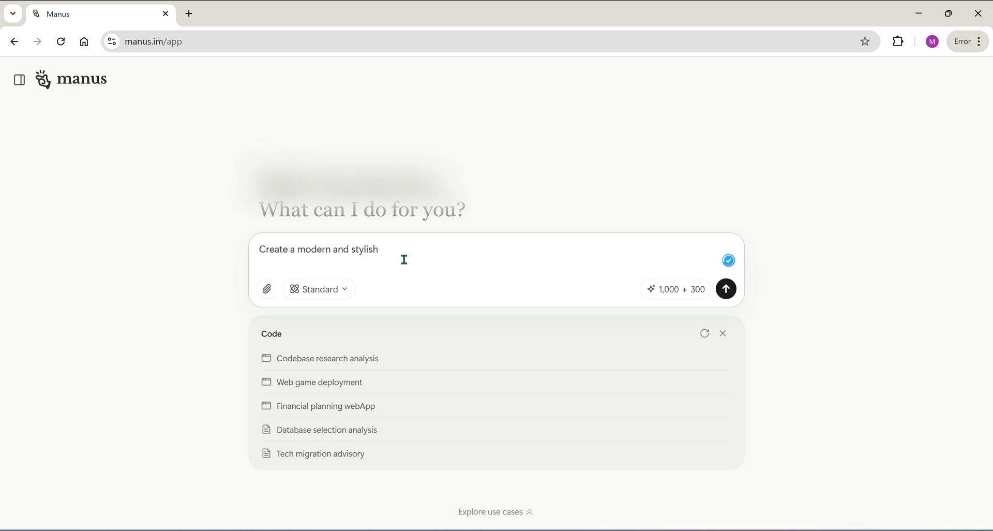
pyautogui.write('featured eC')
pyautogui.write('ommerce we')
pyautogui.write('bsite for an apparel b')
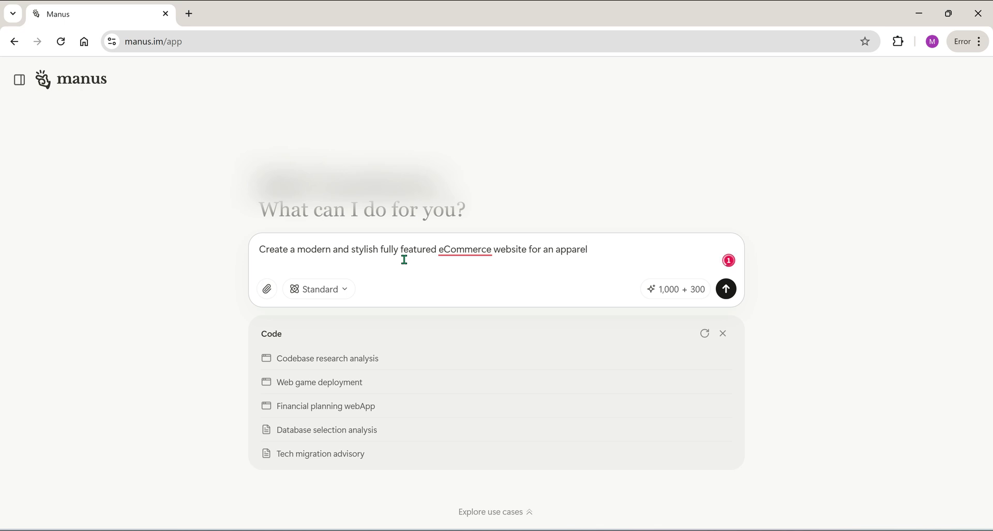
pyautogui.write('a homepage with')
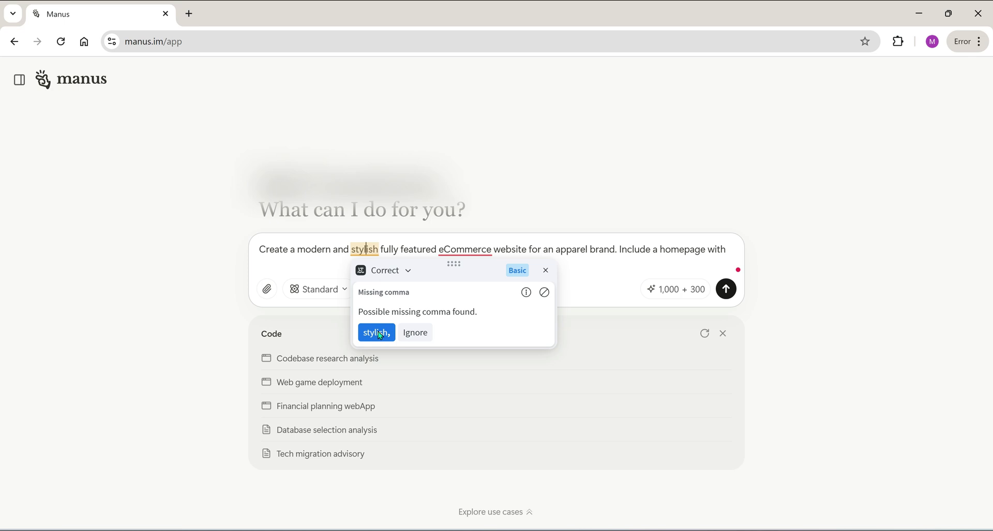
pyautogui.click(380, 335)
pyautogui.write('featured cothing collections, product listing')
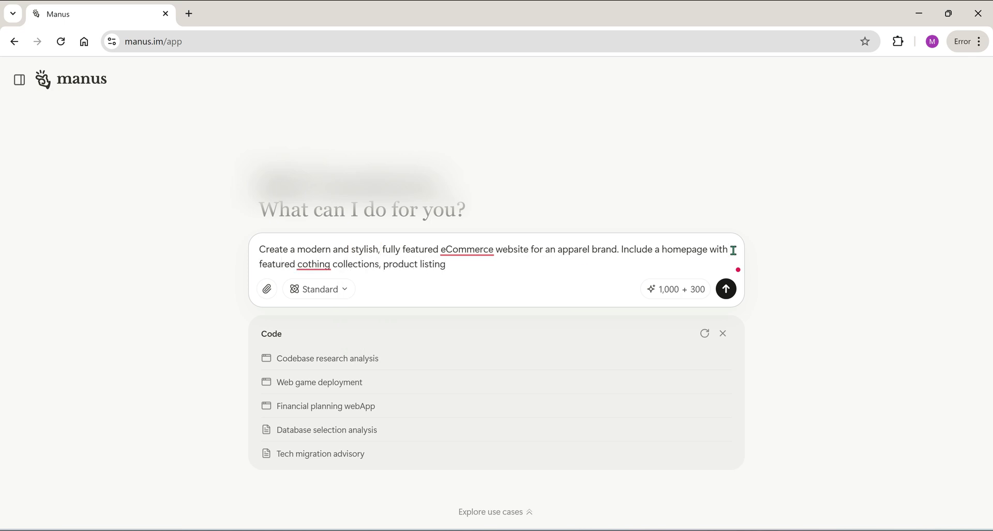
pyautogui.write(' details page')
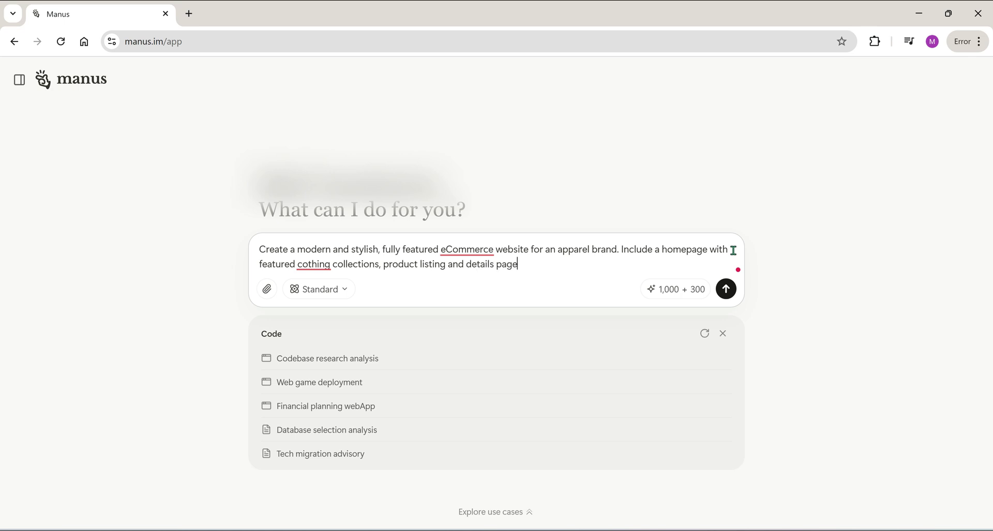
pyautogui.write(' a shopping cart, and')
pyautogui.write(' a secure checkout page. Use a clean, m')
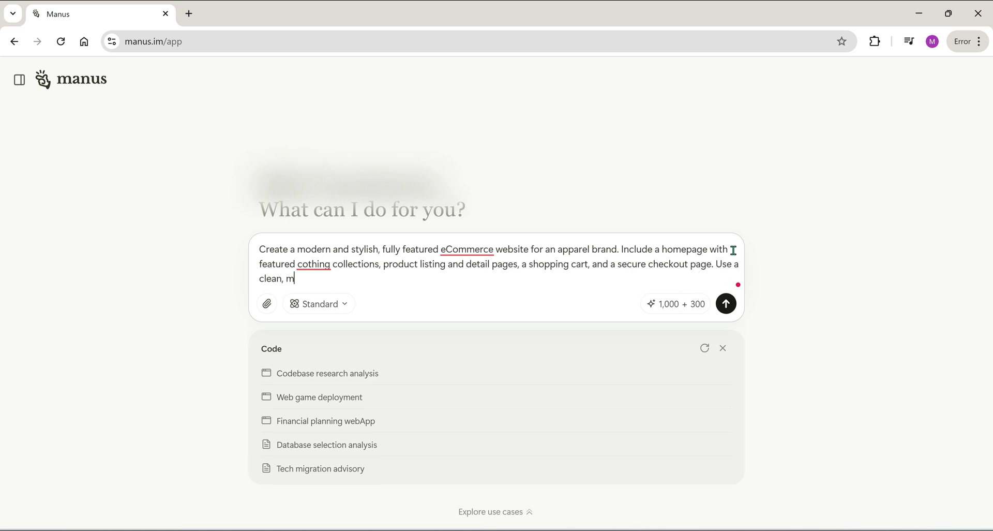
pyautogui.write('obile-friendly layout wi')
pyautogui.write('th bold visuals, smooth navigation, and op')
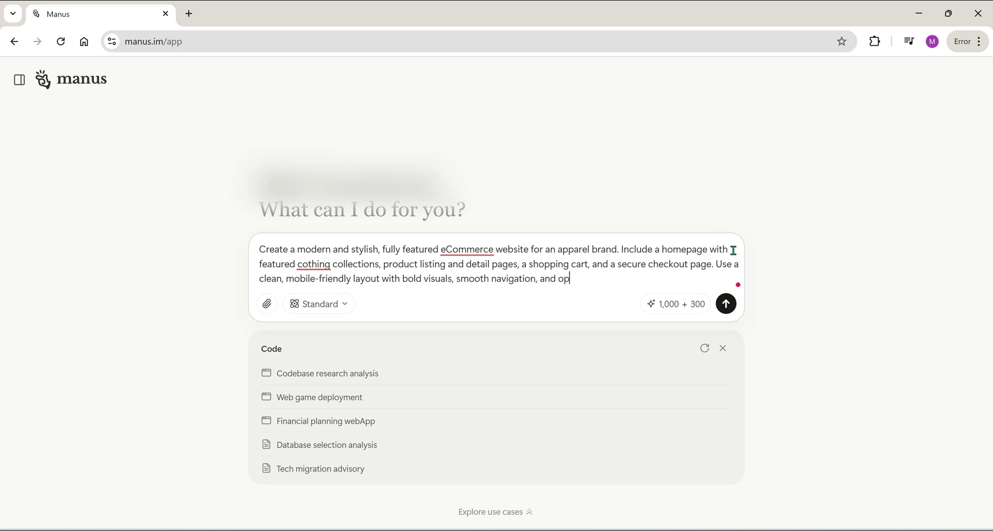
pyautogui.write('tions to filter by category')
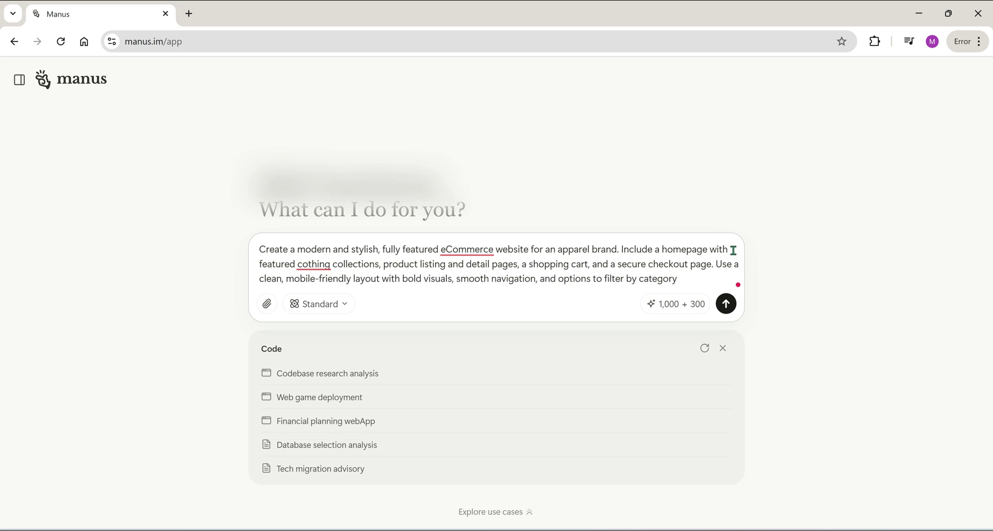
pyautogui.write('ze and color.')
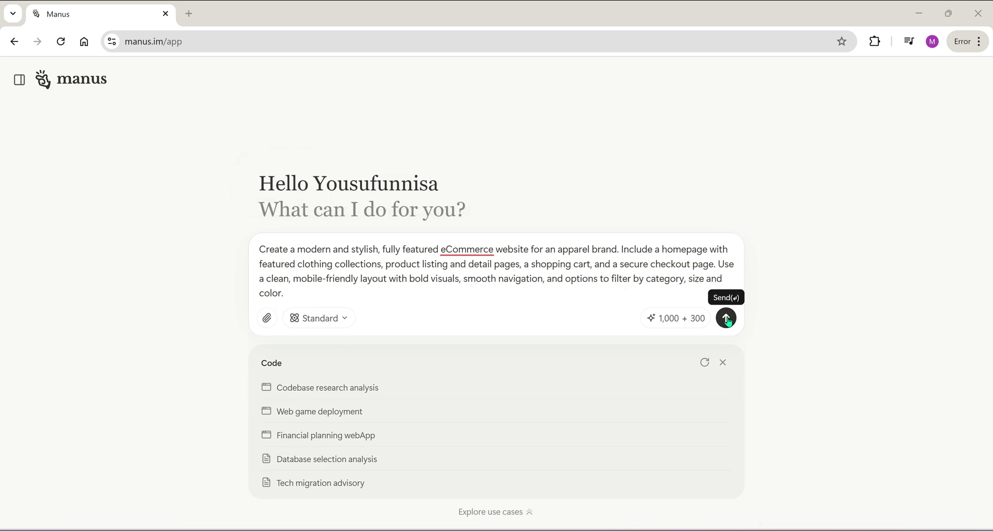
# Submit the store request and dismiss the notifications, tips and share popups while Manus builds it
pyautogui.click(726, 318)
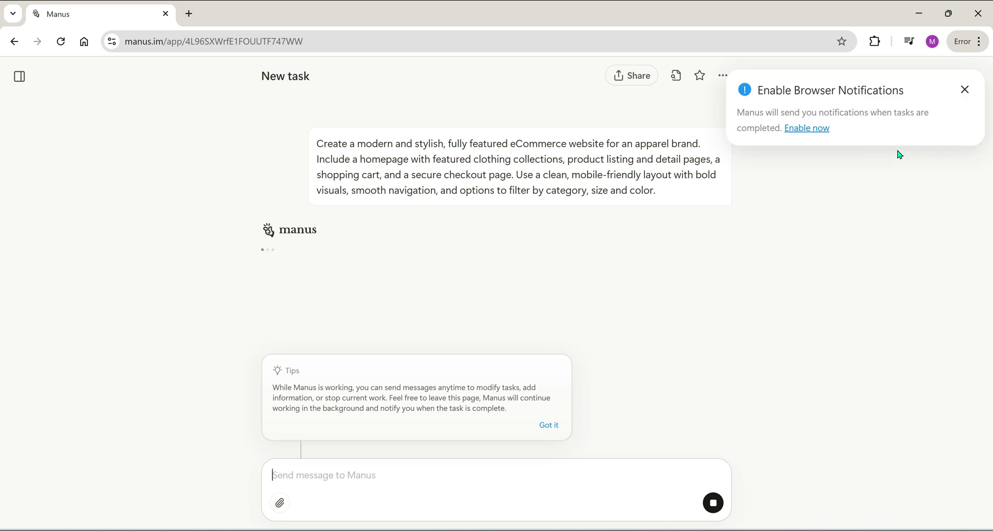
pyautogui.click(964, 90)
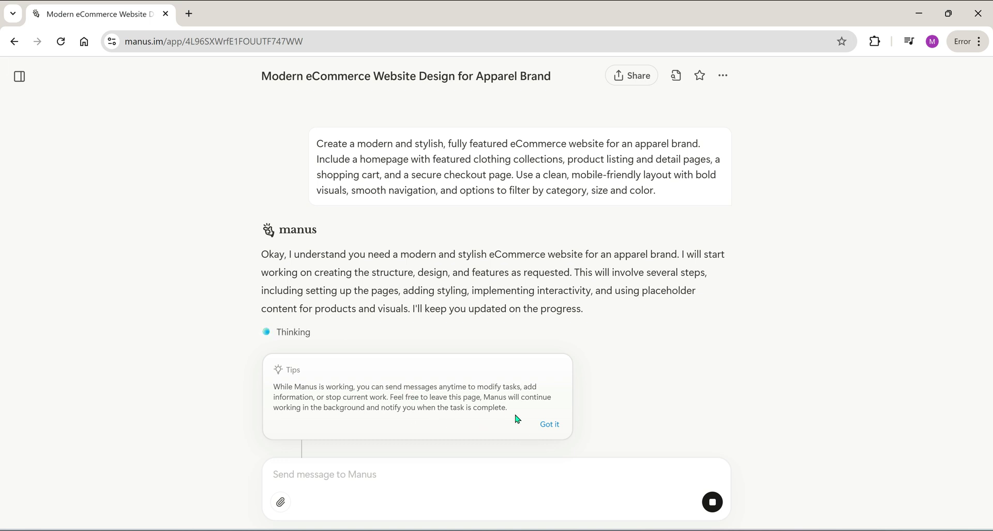
pyautogui.click(549, 423)
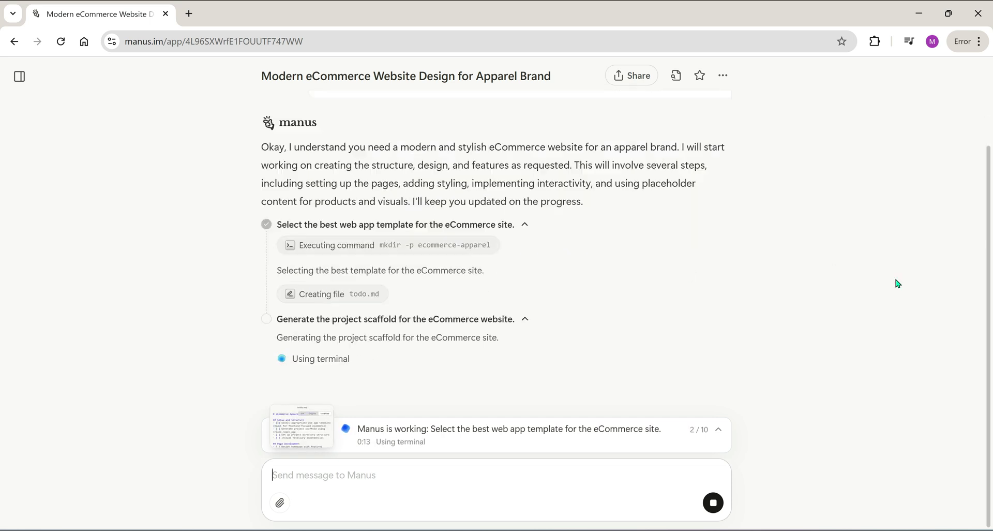
pyautogui.click(306, 426)
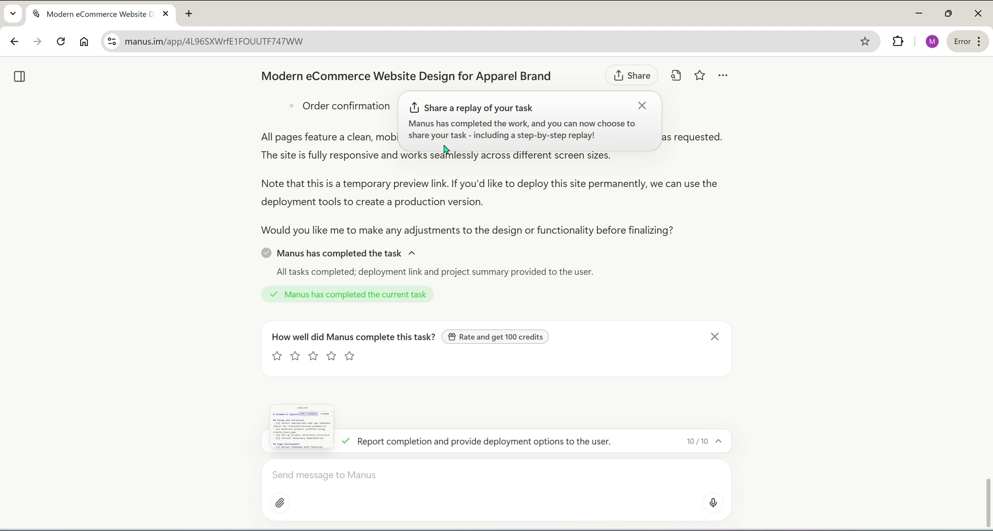
pyautogui.click(642, 108)
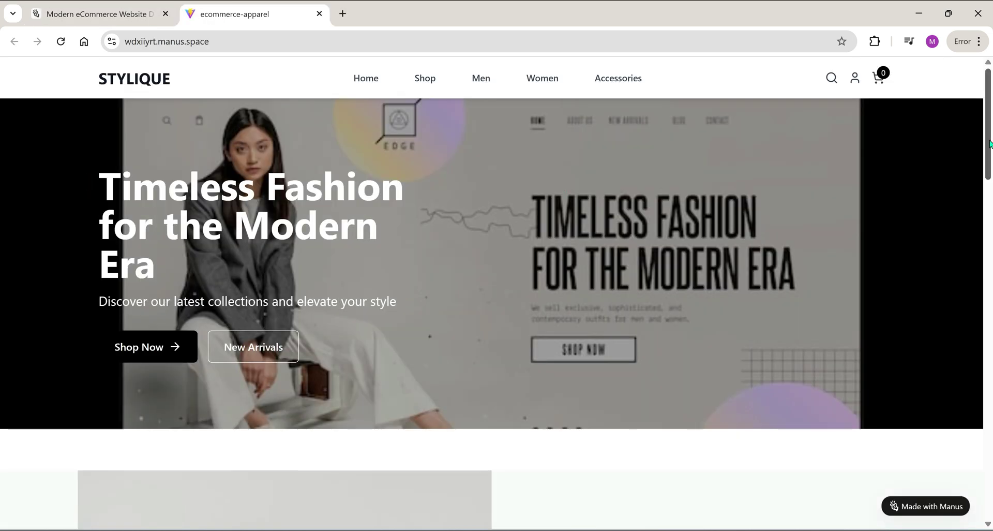
pyautogui.moveTo(988, 178)
pyautogui.mouseDown()
pyautogui.moveTo(990, 381)
pyautogui.moveTo(990, 61)
pyautogui.mouseUp()
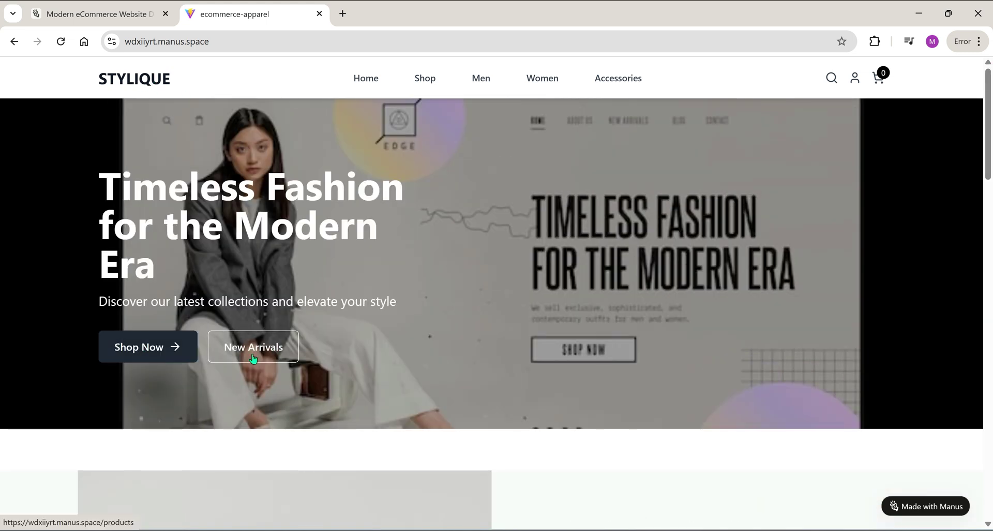
# On New Arrivals, toggle the Jeans, Unisex and Polo Shirts filters on, then clear them
pyautogui.click(252, 348)
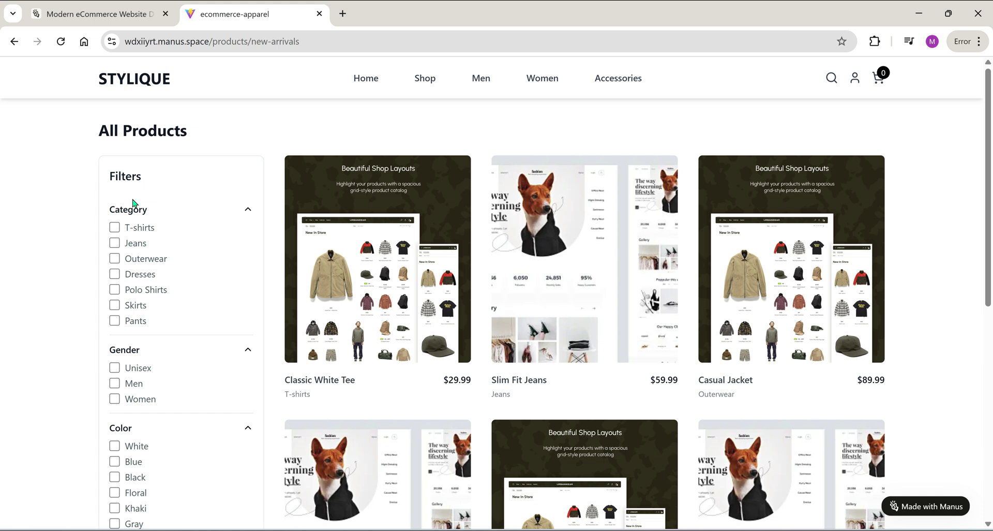
pyautogui.click(115, 243)
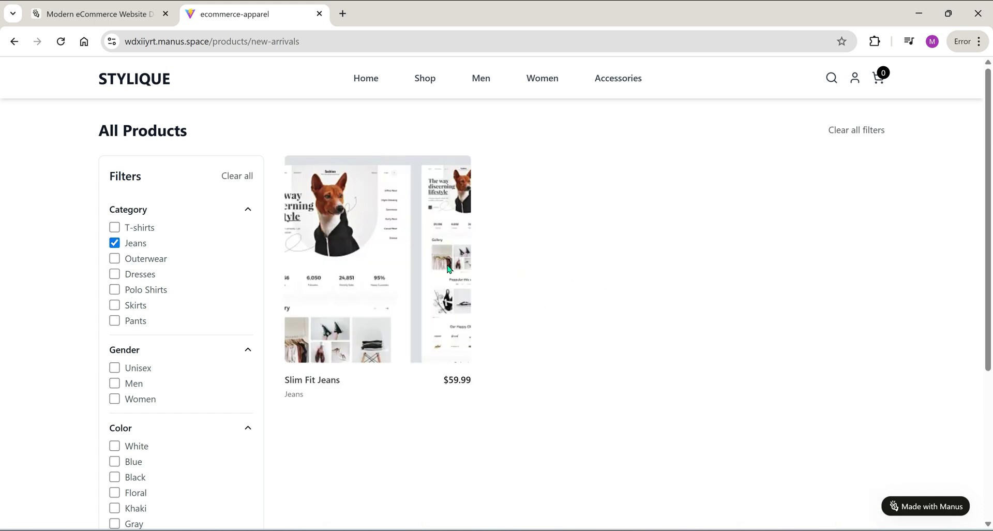
pyautogui.click(114, 368)
pyautogui.click(114, 289)
pyautogui.click(115, 367)
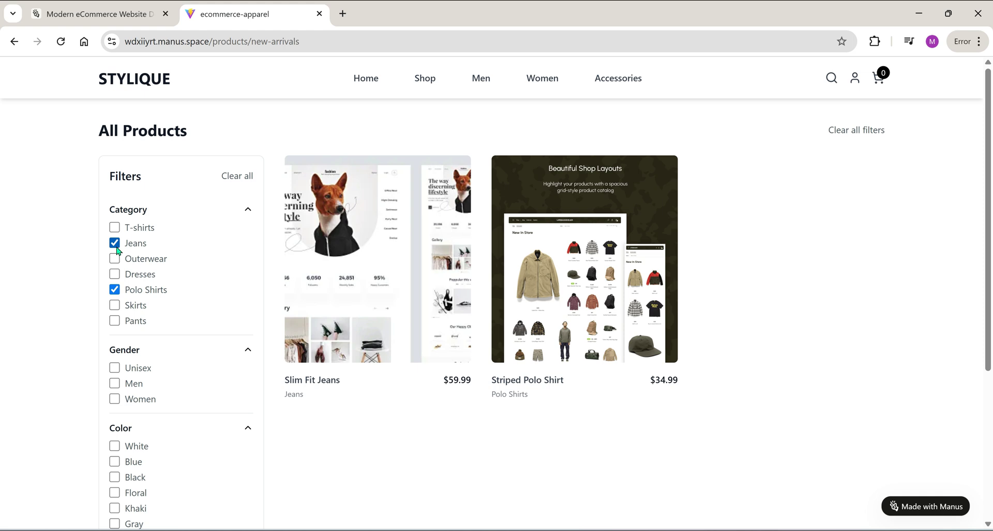
pyautogui.click(115, 243)
pyautogui.click(114, 289)
# Browse the Shop and Accessories listings and scroll through the product grid
pyautogui.click(427, 82)
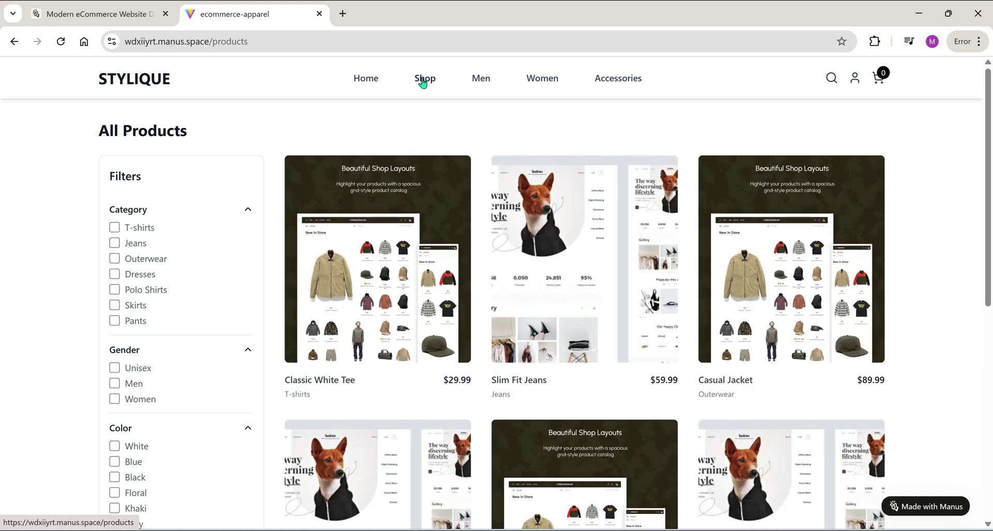
pyautogui.click(625, 81)
pyautogui.scroll(-8, 429, 315)
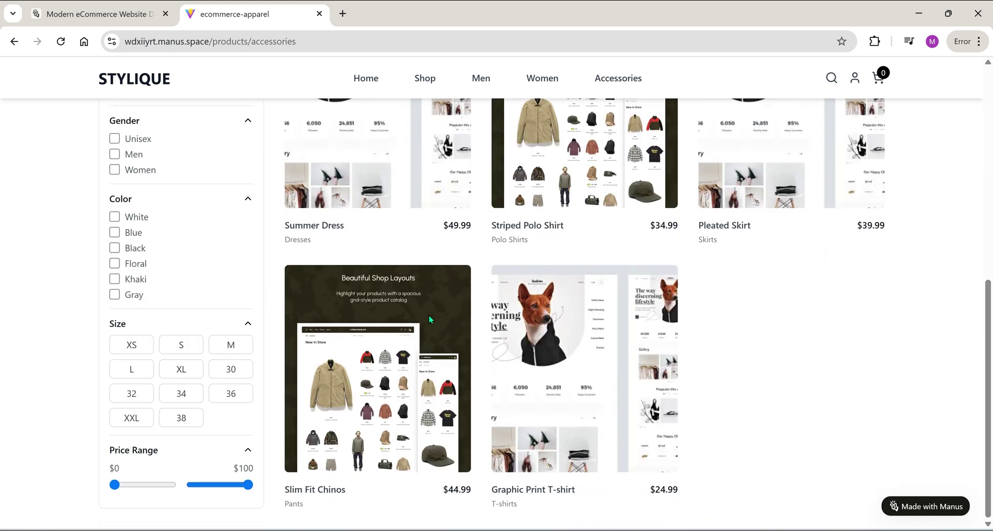
pyautogui.moveTo(987, 310); pyautogui.dragTo(987, 98)
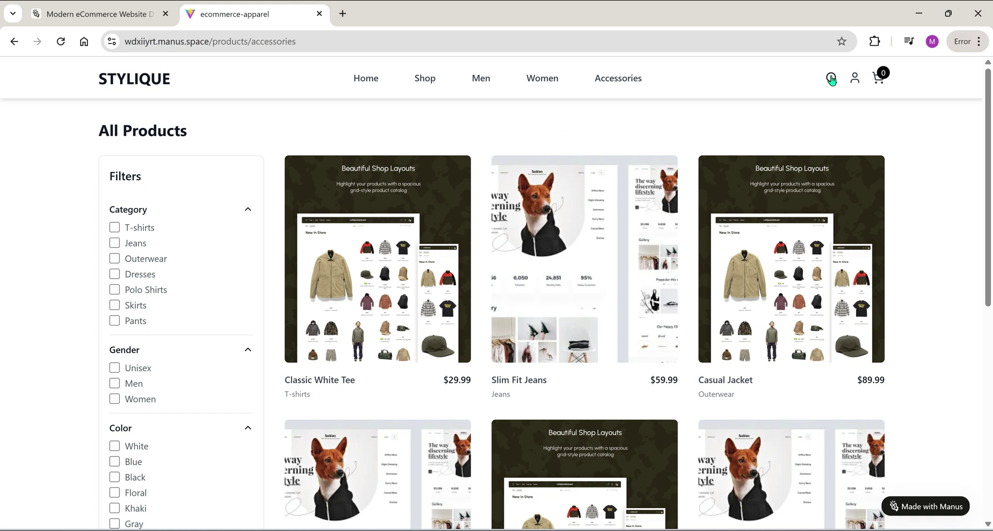
# Check the cart's tee and jeans, continue shopping, and return to the Manus task tab
pyautogui.click(879, 79)
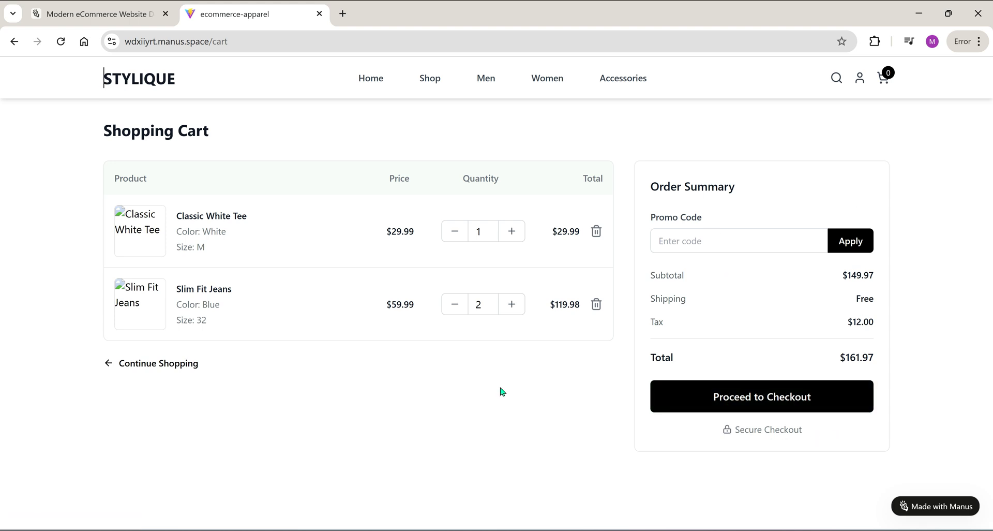
pyautogui.click(151, 364)
pyautogui.rightClick(439, 210)
pyautogui.click(290, 81)
pyautogui.hotkey('ctrl', 'pageup')
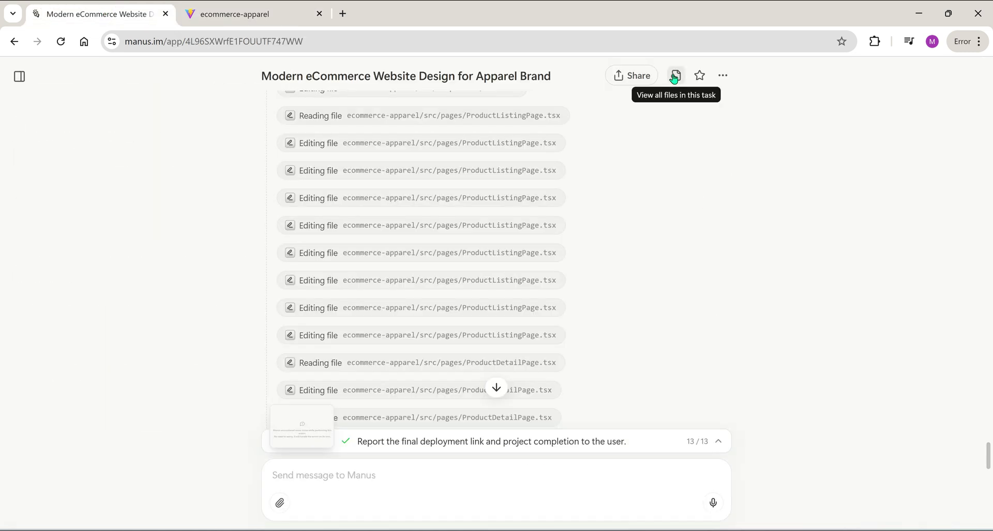
# Select all of the task's files, batch-download and save them, then exit selection mode
pyautogui.click(723, 76)
pyautogui.click(675, 78)
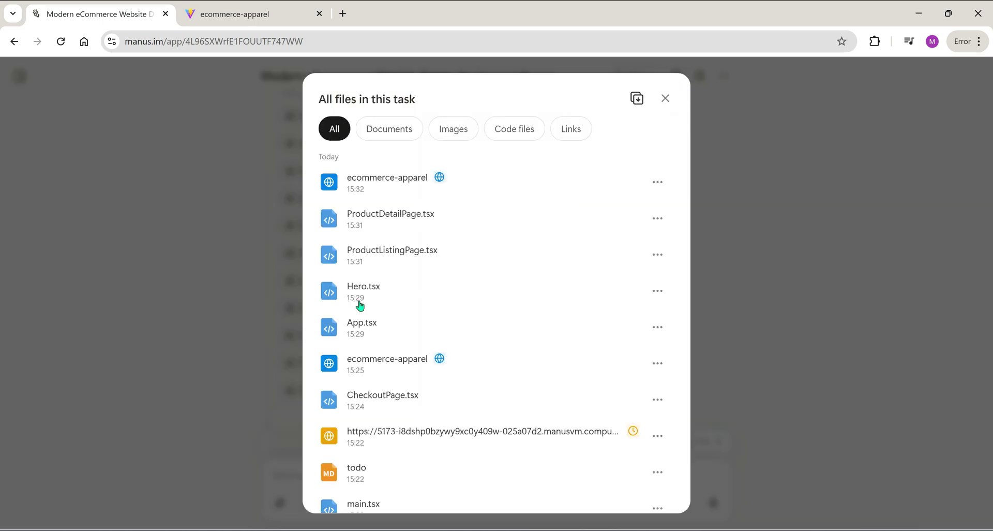
pyautogui.click(637, 97)
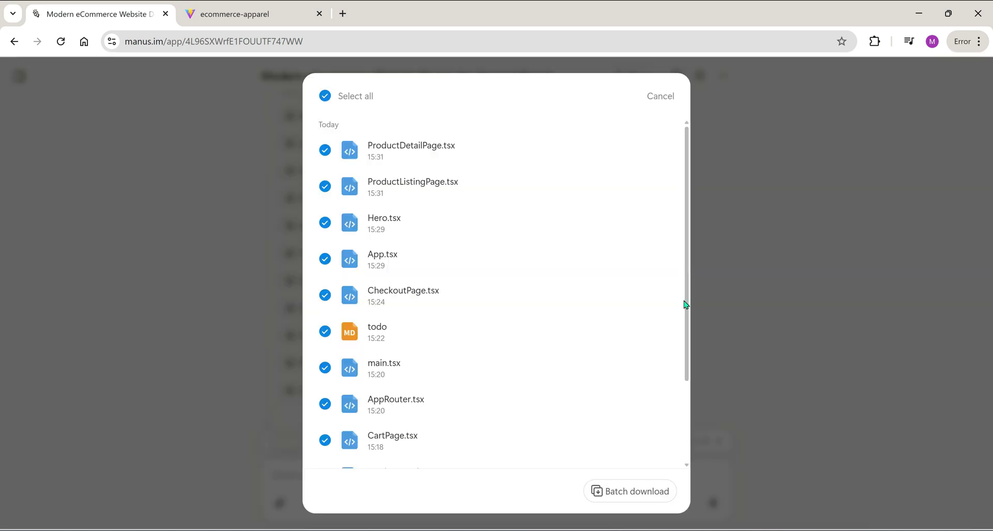
pyautogui.moveTo(685, 303); pyautogui.dragTo(688, 433)
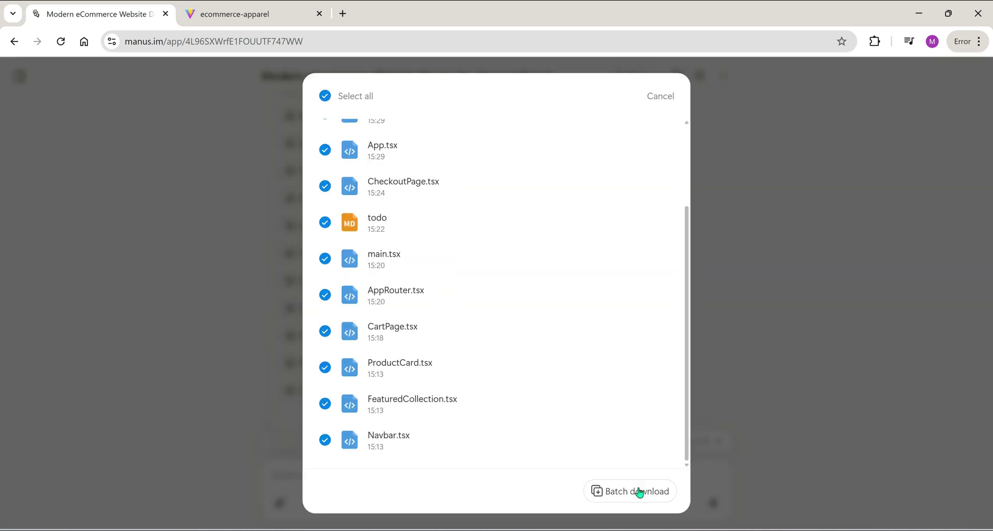
pyautogui.click(632, 491)
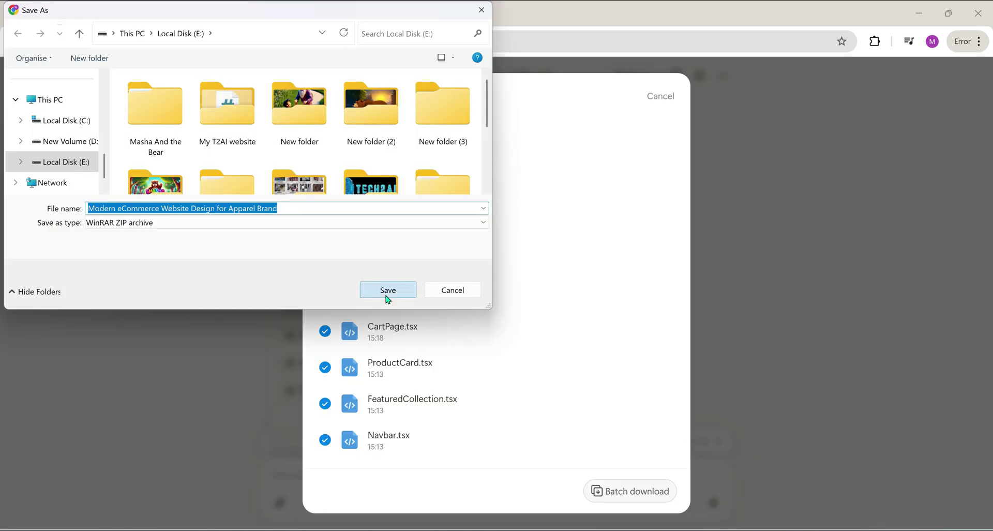
pyautogui.click(388, 289)
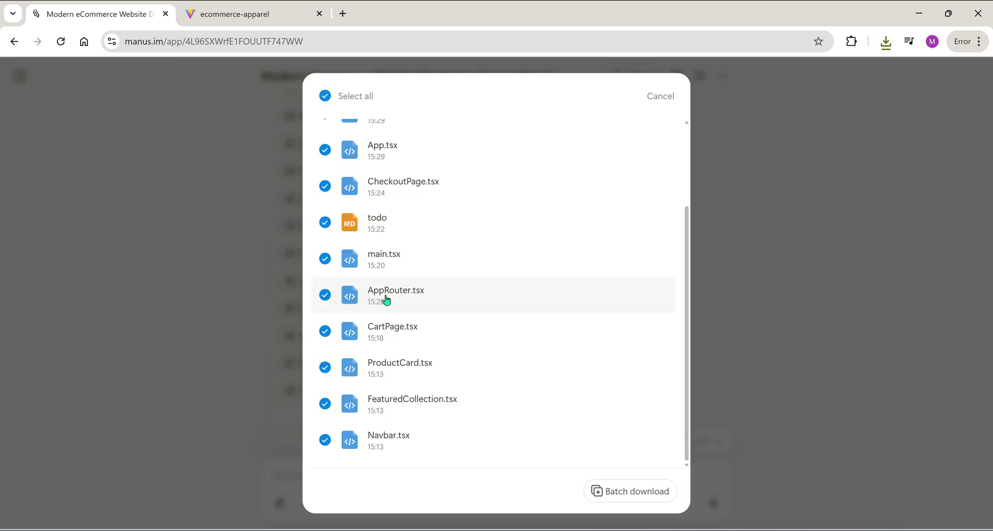
pyautogui.click(572, 136)
# Close the file list, return to the Manus conversation and scroll to the deployment card
pyautogui.click(666, 99)
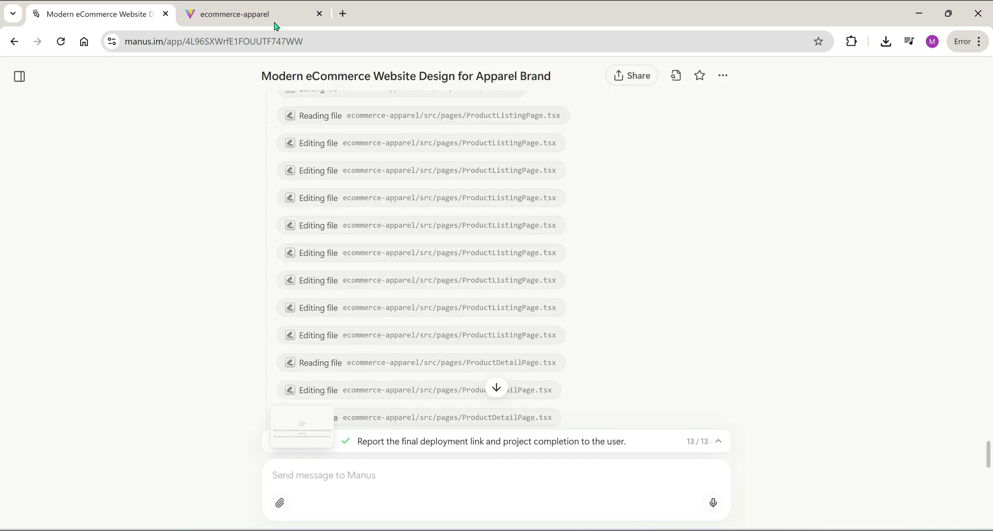
pyautogui.click(231, 11)
pyautogui.moveTo(791, 264)
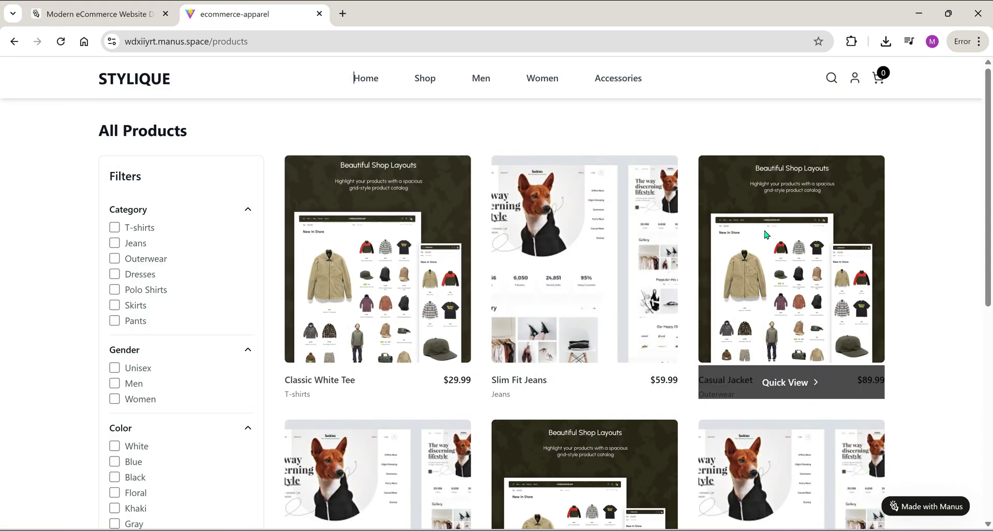
pyautogui.click(100, 17)
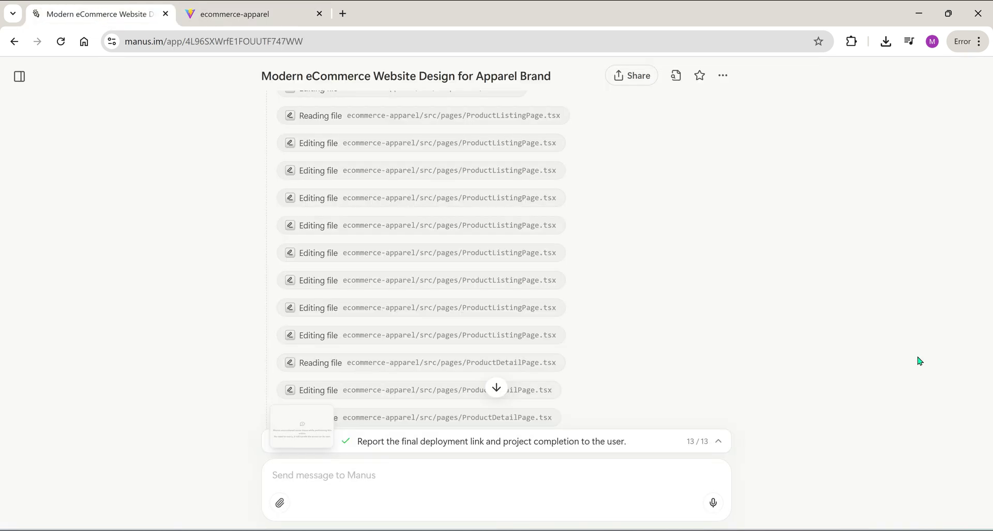
pyautogui.scroll(5, 880, 323)
pyautogui.scroll(3, 497, 259)
pyautogui.scroll(5, 496, 258)
pyautogui.scroll(8, 496, 258)
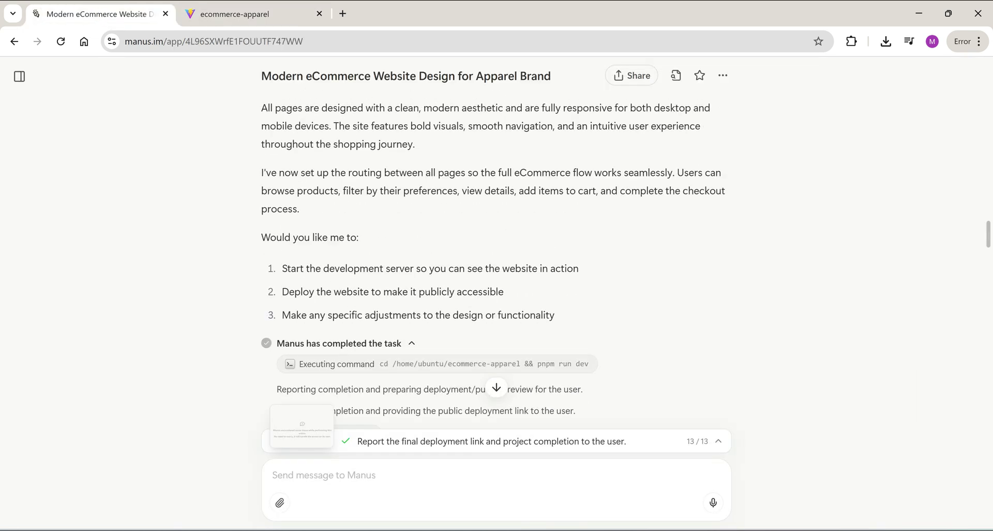
pyautogui.scroll(-2, 497, 258)
pyautogui.scroll(-3, 496, 259)
pyautogui.scroll(-2, 497, 258)
pyautogui.scroll(-2, 496, 258)
pyautogui.scroll(-5, 651, 233)
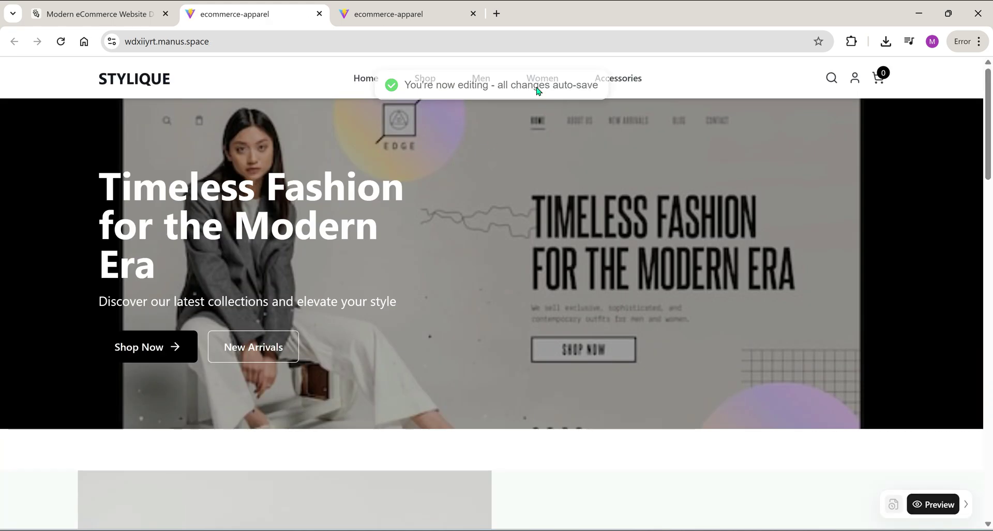
pyautogui.click(562, 89)
pyautogui.click(395, 271)
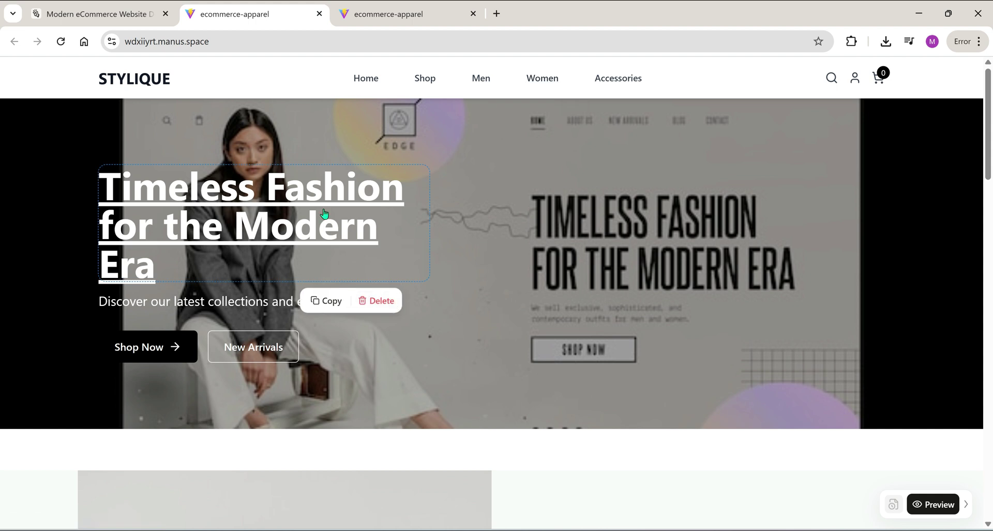
pyautogui.moveTo(295, 256); pyautogui.dragTo(268, 143)
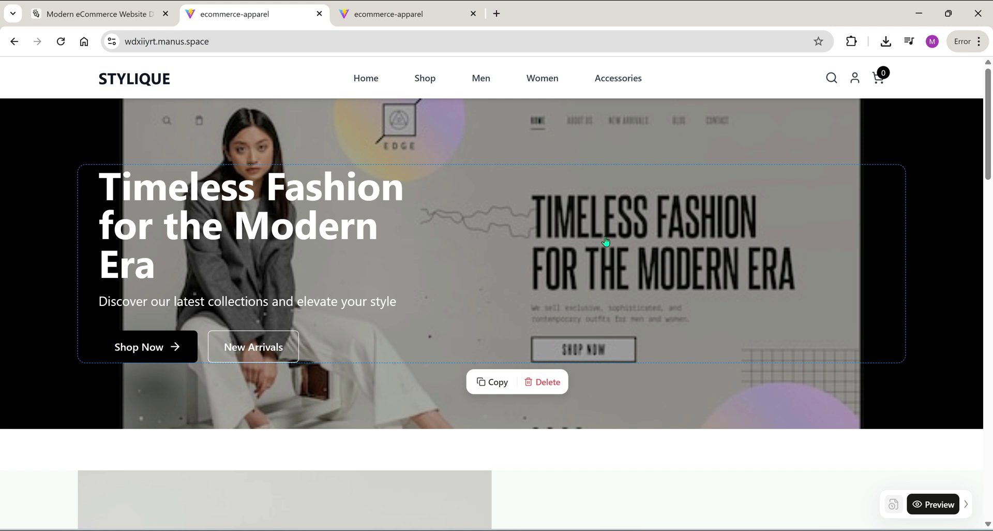
pyautogui.click(331, 304)
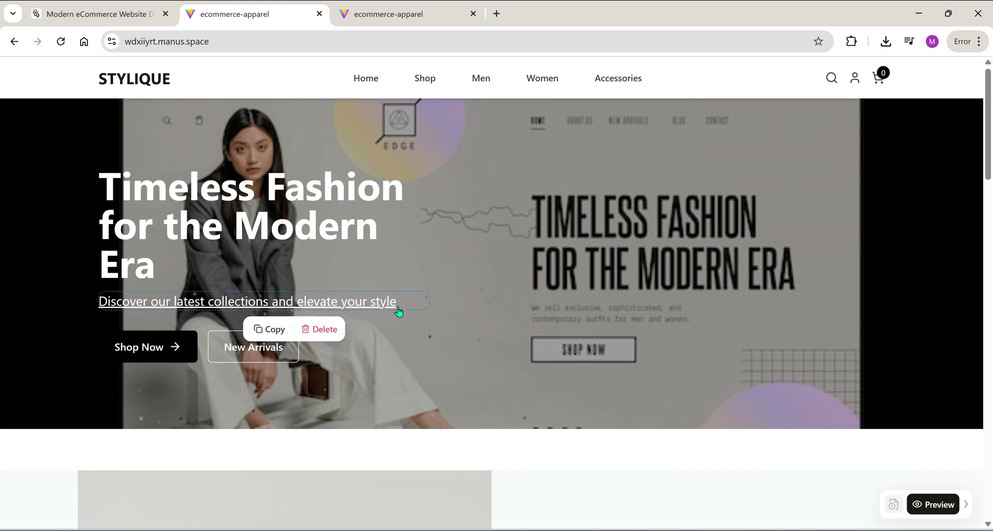
pyautogui.click(253, 346)
pyautogui.moveTo(248, 233)
pyautogui.mouseDown()
pyautogui.moveTo(988, 153)
pyautogui.moveTo(989, 268)
pyautogui.moveTo(989, 250)
pyautogui.mouseUp()
pyautogui.click(308, 253)
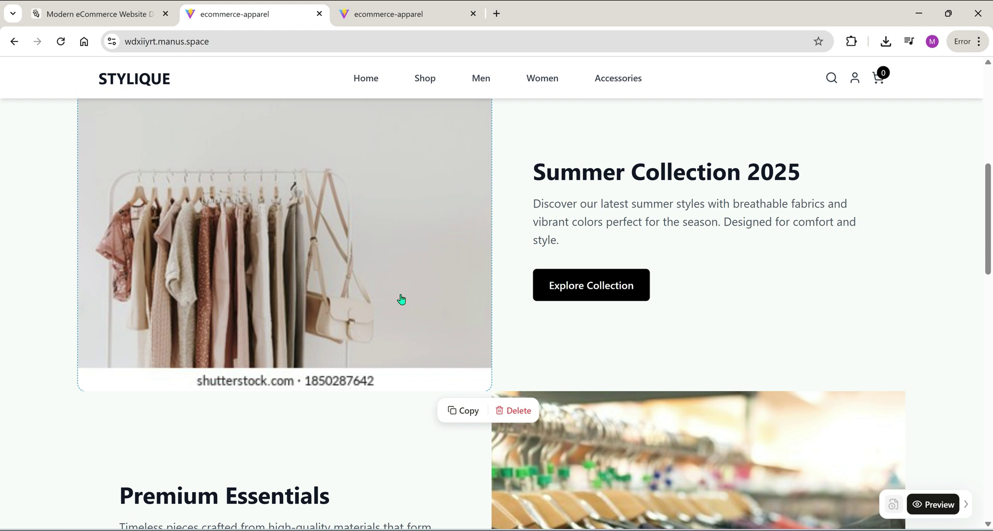
pyautogui.click(397, 275)
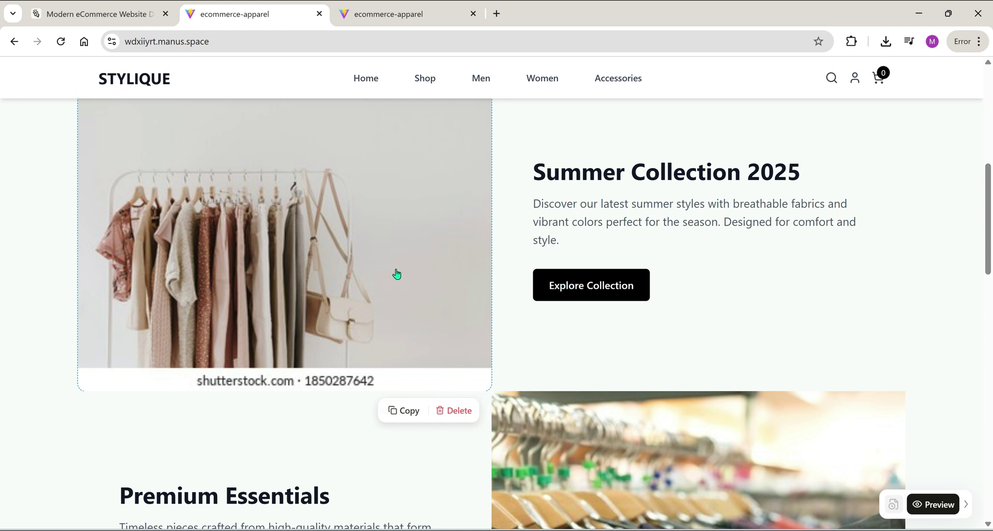
pyautogui.moveTo(989, 240); pyautogui.dragTo(991, 353)
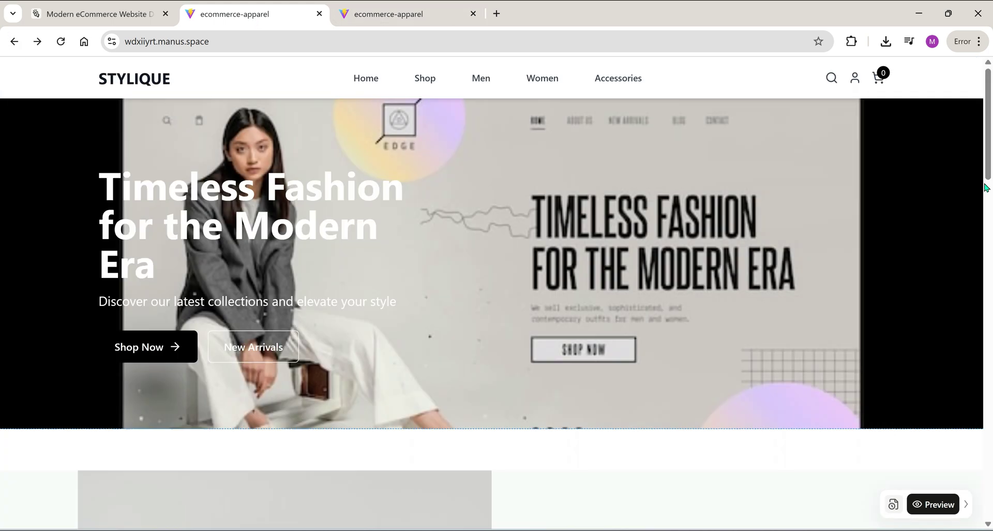
pyautogui.moveTo(989, 172); pyautogui.dragTo(989, 335)
pyautogui.scroll(5, 989, 335)
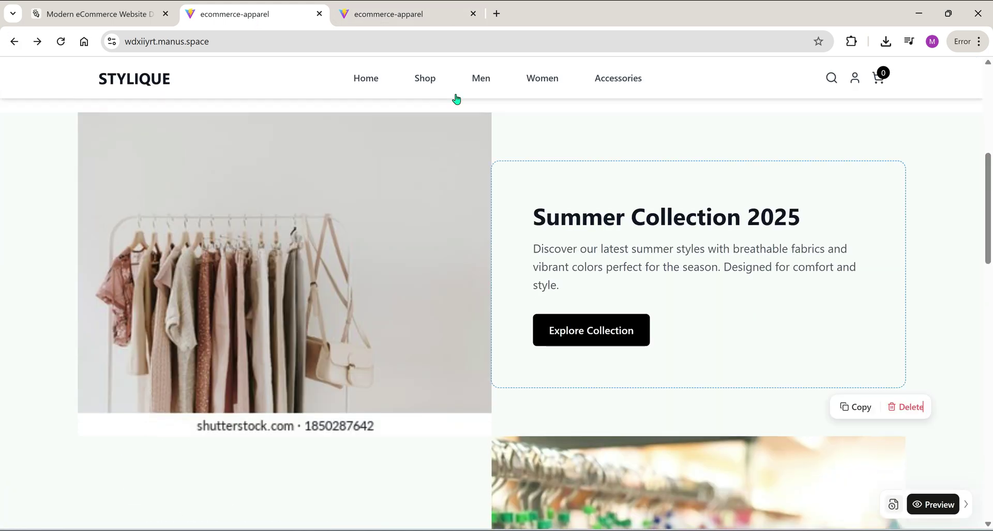
# Filter the Shop page to Skirts and delete the Pleated Skirt's product image
pyautogui.click(426, 78)
pyautogui.click(546, 80)
pyautogui.click(425, 80)
pyautogui.click(883, 427)
pyautogui.moveTo(987, 343); pyautogui.dragTo(983, 77)
pyautogui.click(115, 305)
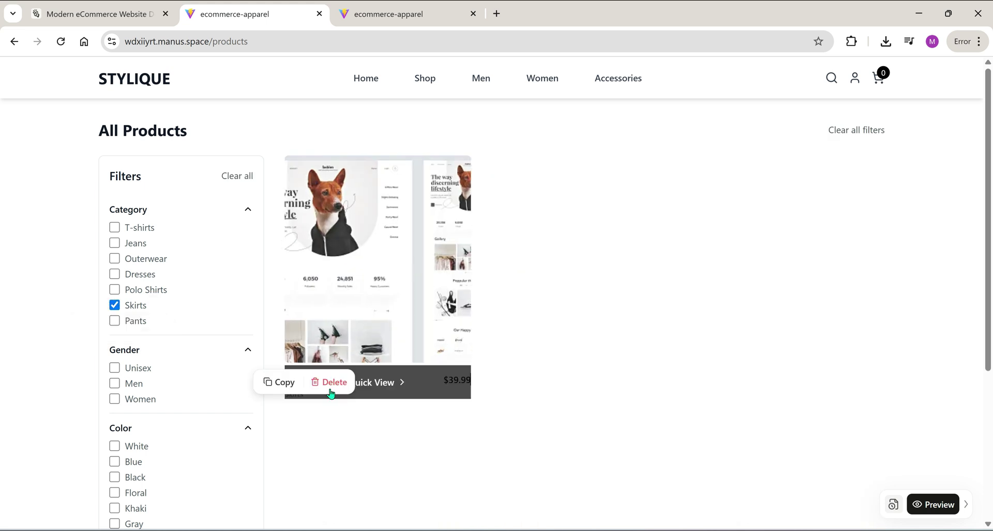
pyautogui.click(331, 382)
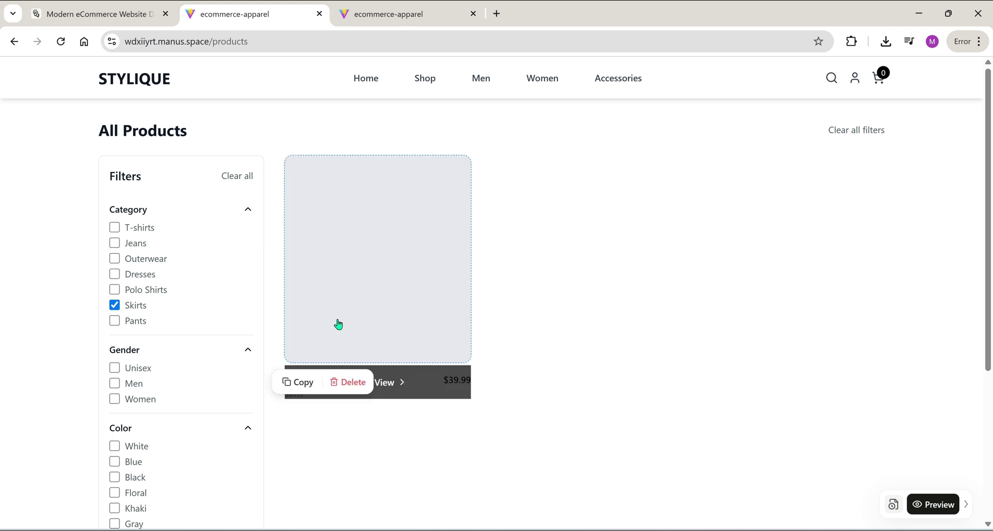
# Close the site editor and publish the ecommerce-apparel site to the community as 'my website'
pyautogui.hotkey('ctrl', 'w')
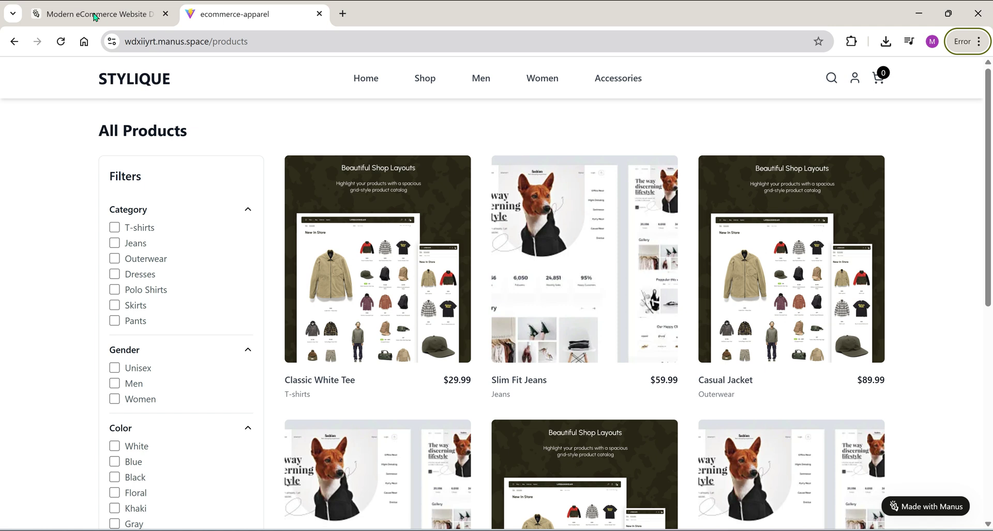
pyautogui.click(97, 16)
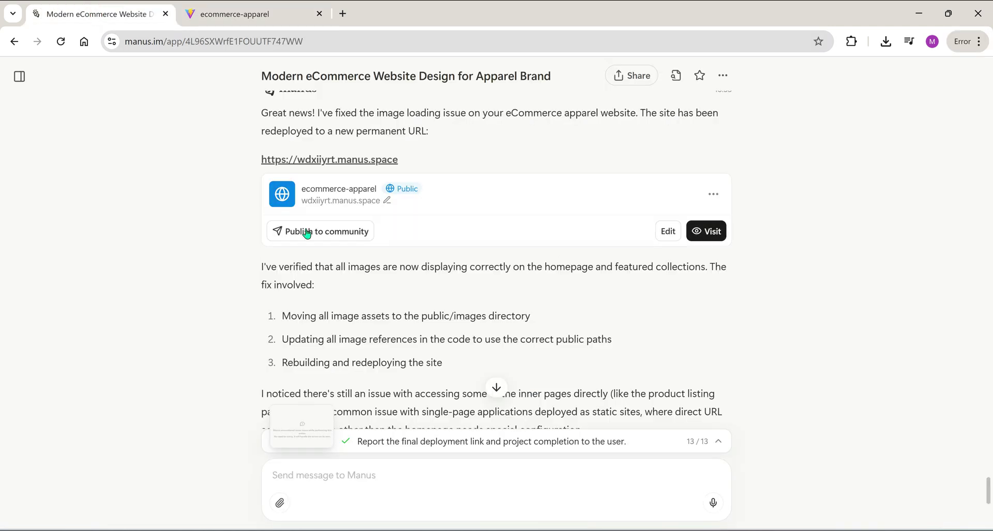
pyautogui.click(350, 239)
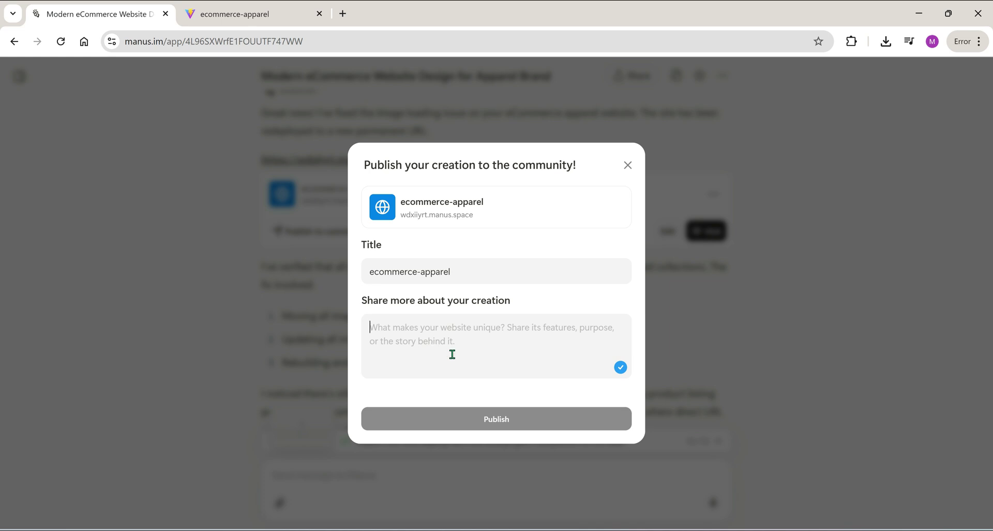
pyautogui.write('my website')
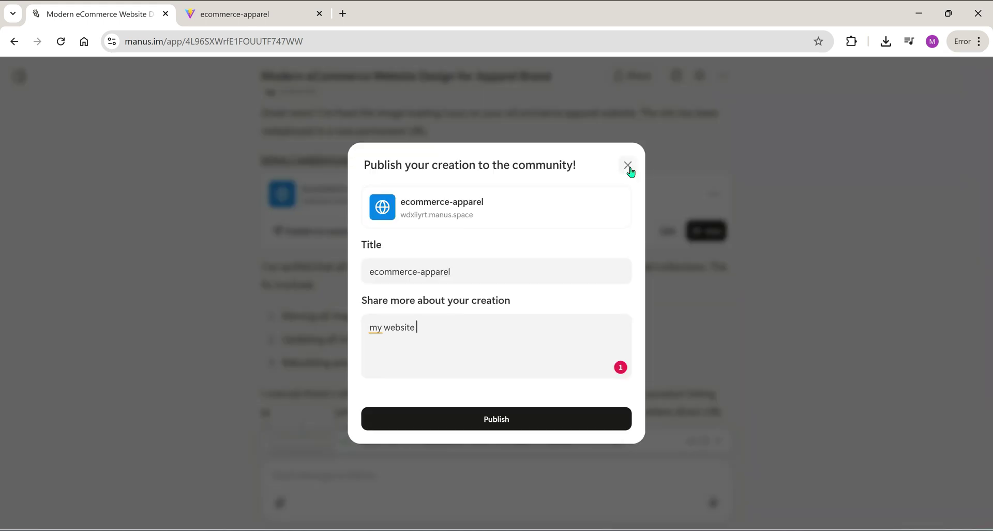
pyautogui.click(628, 165)
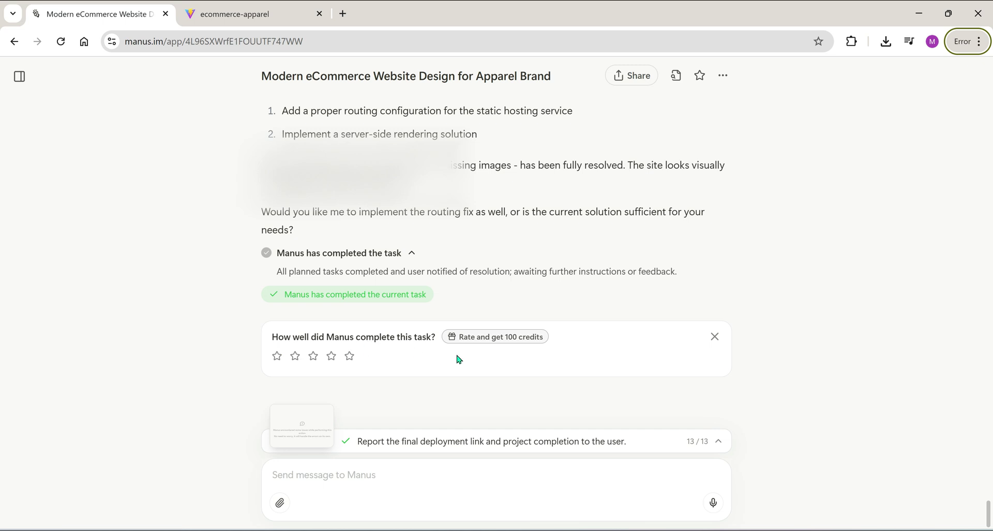
# Rate the task five stars with the comment 'Totally impressed by Manus ai.' and submit it
pyautogui.click(349, 355)
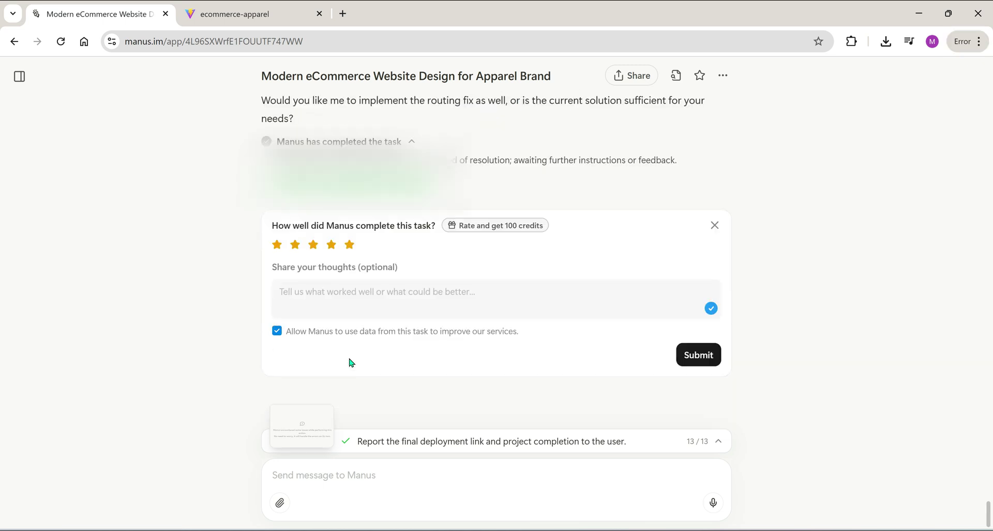
pyautogui.write('Totally impressed by Manus ai.')
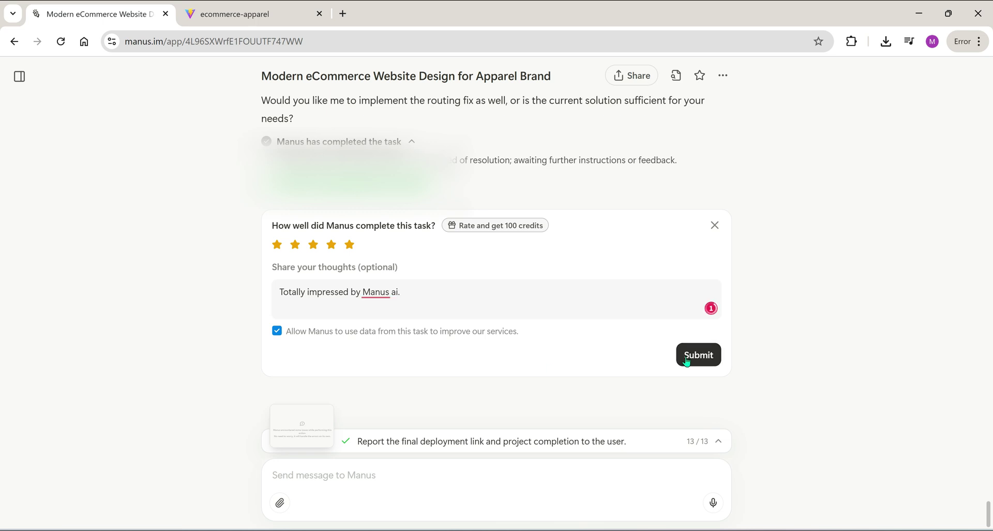
pyautogui.click(690, 356)
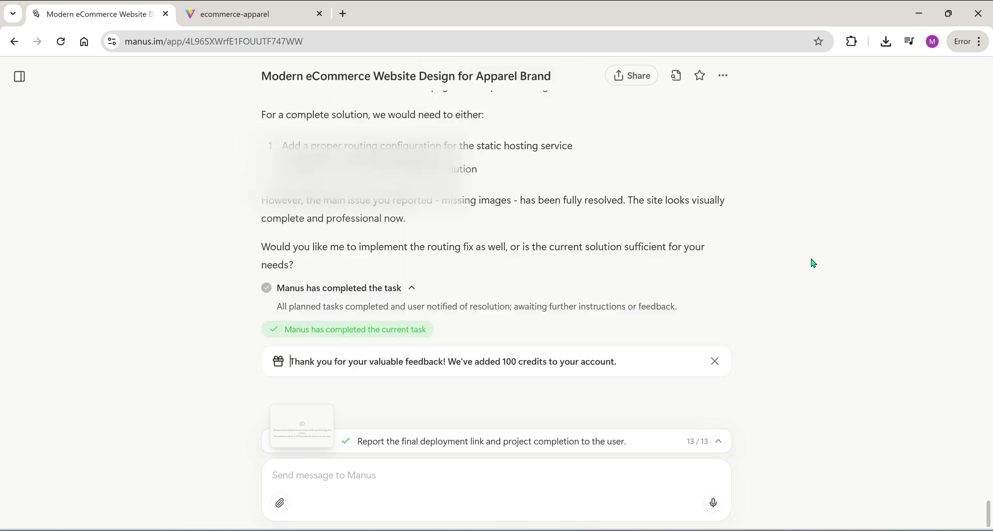
pyautogui.scroll(5, 812, 263)
pyautogui.scroll(5, 812, 263)
pyautogui.scroll(5, 812, 262)
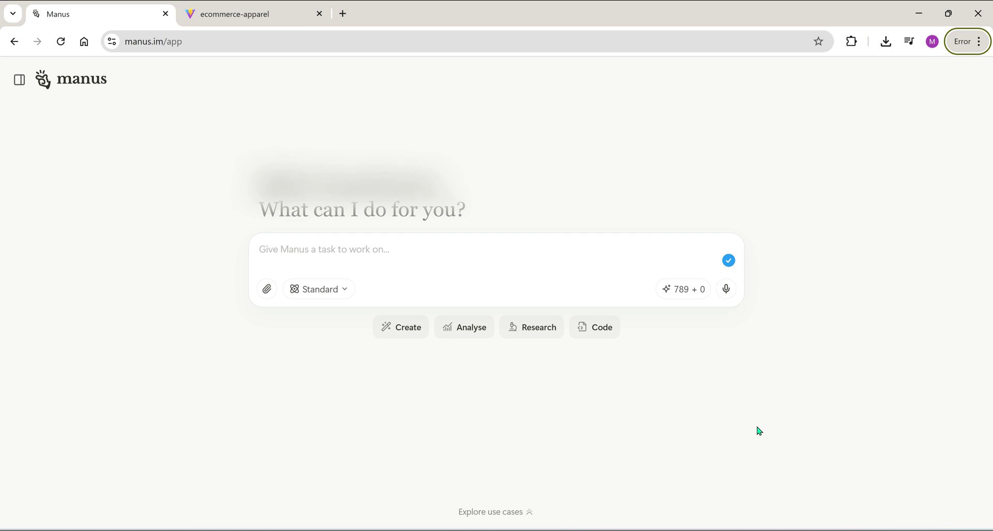
# Return to the ecommerce-apparel tab and load the STYLIQUE Timeless Fashion home page
pyautogui.click(218, 16)
pyautogui.click(361, 78)
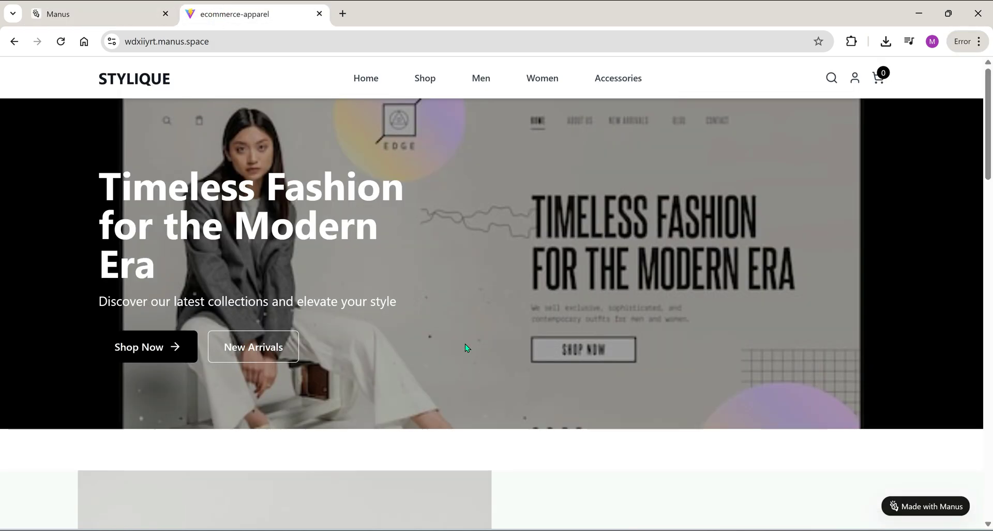